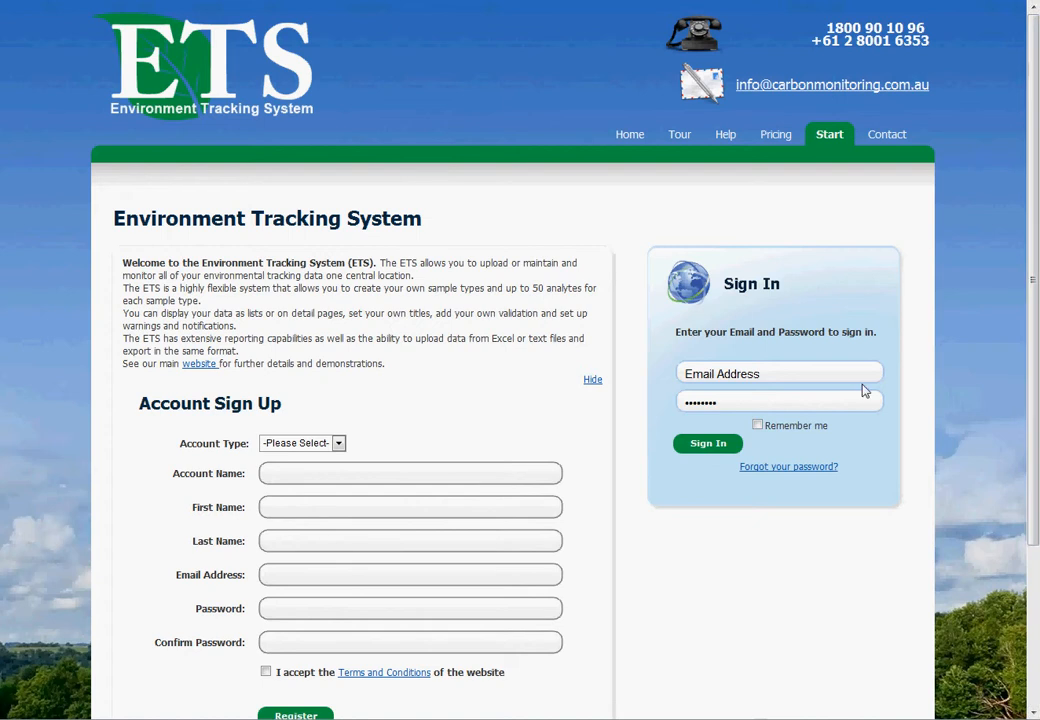
Step: Sign in to the Environment Tracking System with the account's email address and password
click(776, 374)
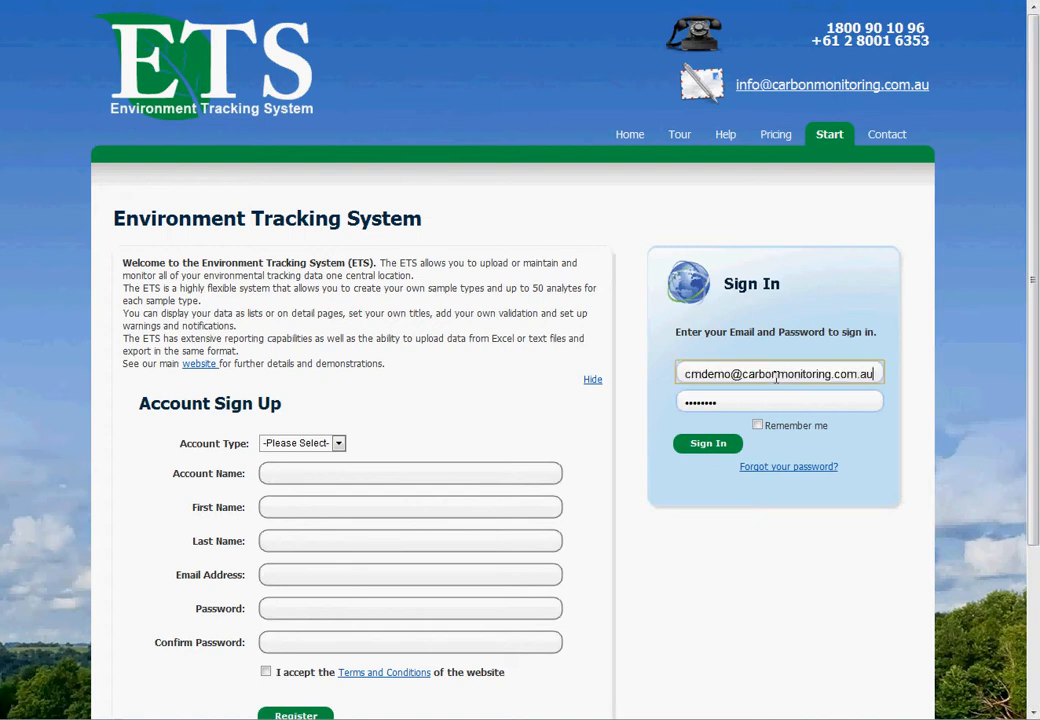
key(Tab)
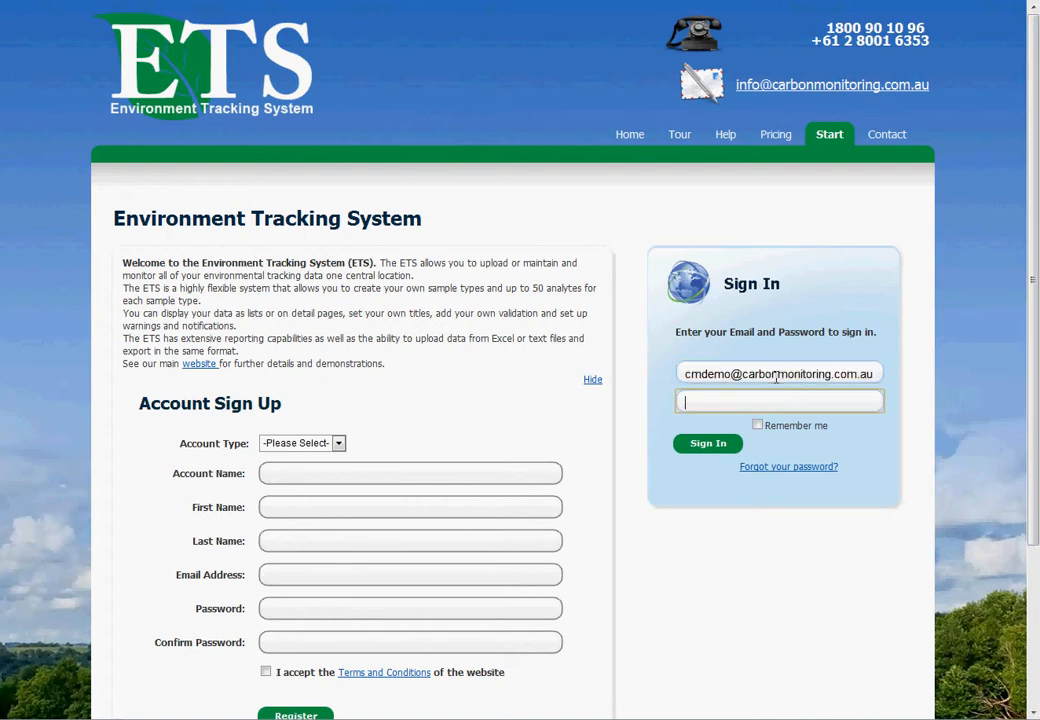
text(cmdemo)
click(710, 449)
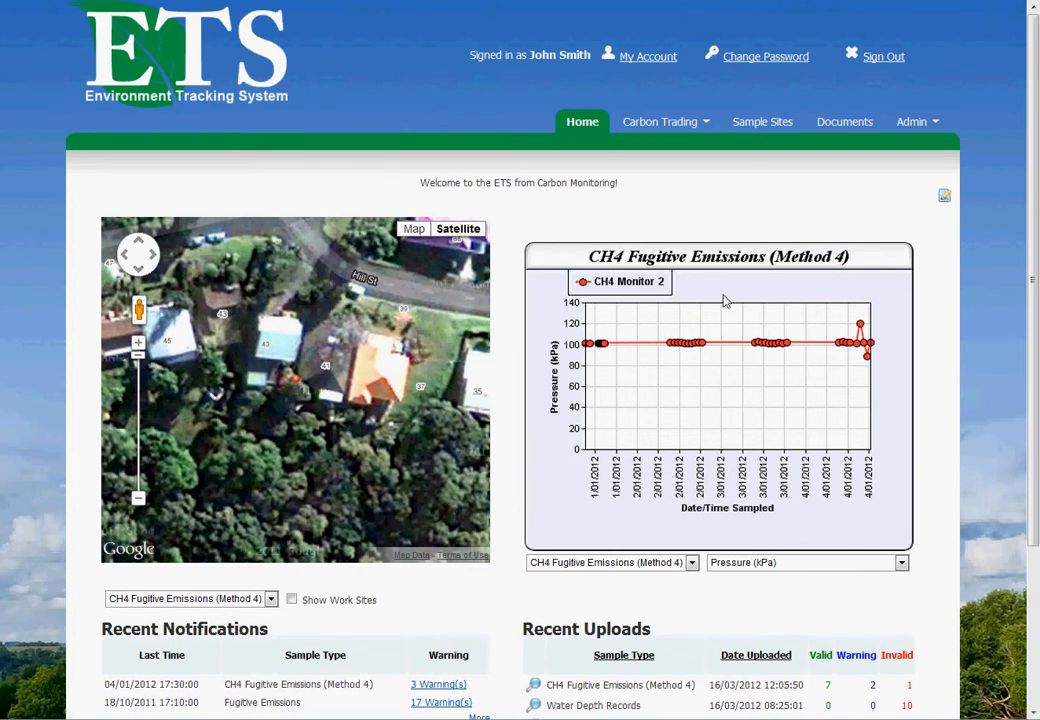
Step: View the Water Depth Records samples page and the details of The Bridge sample site
click(669, 127)
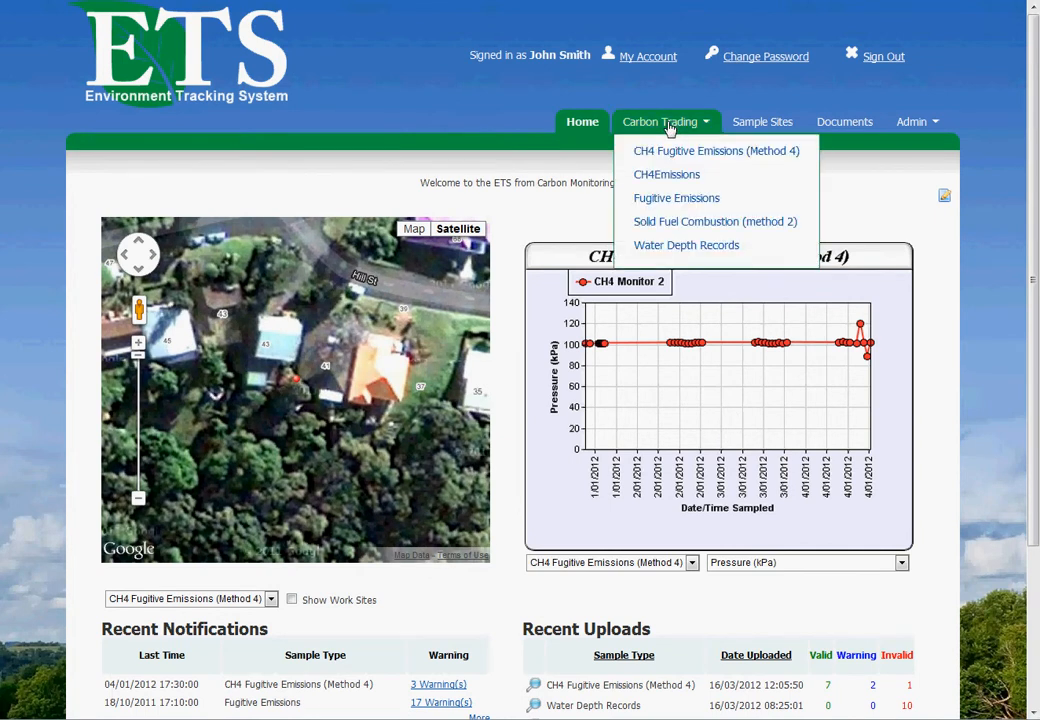
click(676, 250)
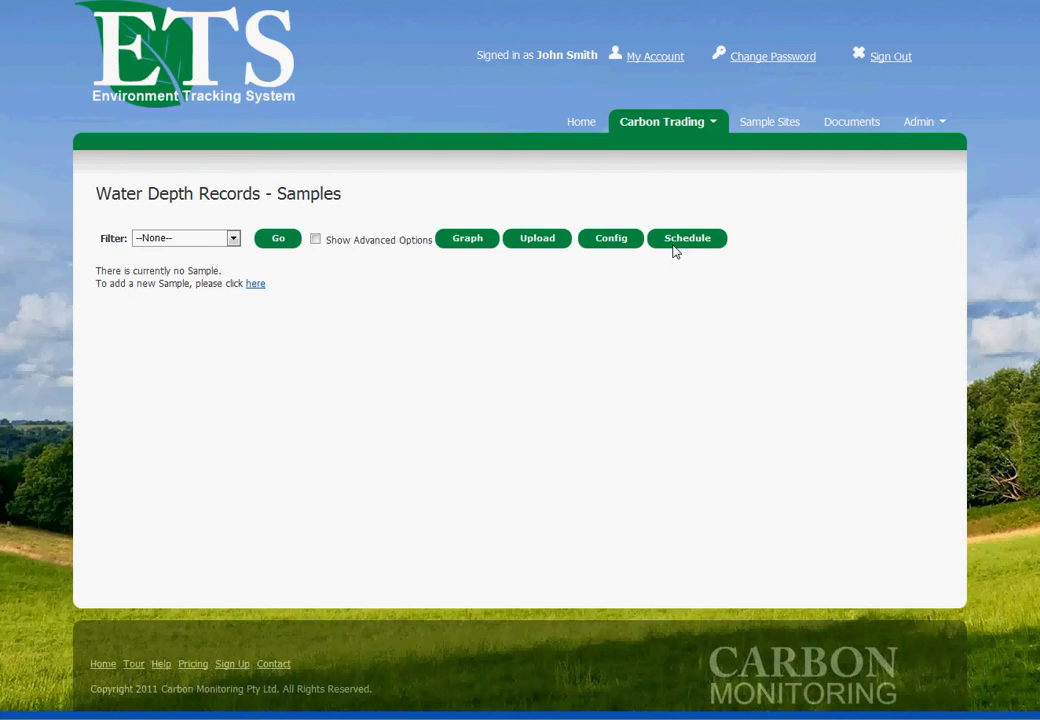
click(755, 133)
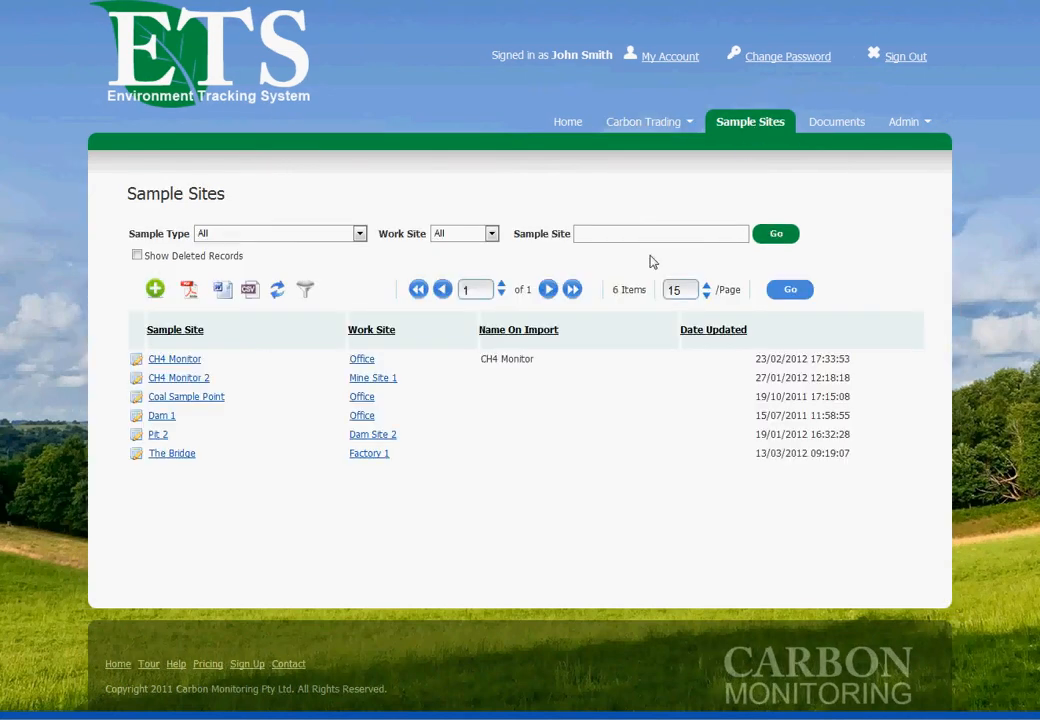
click(137, 454)
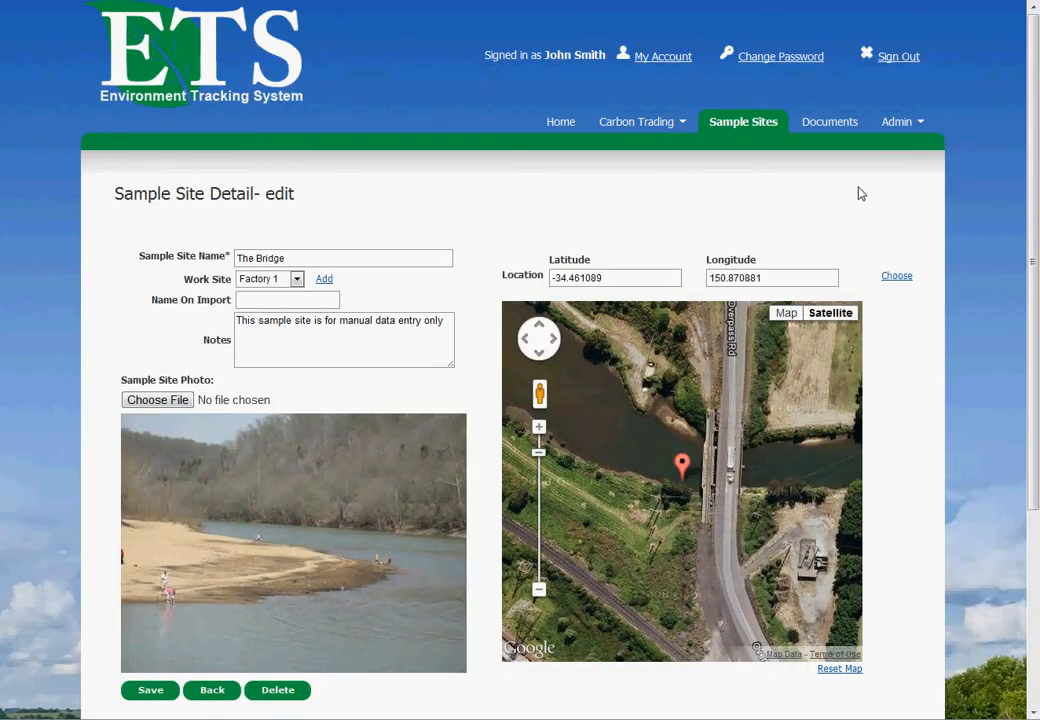
Step: Open the Recorded Depth (m) column of the Water Depth Records sample type for editing
click(904, 122)
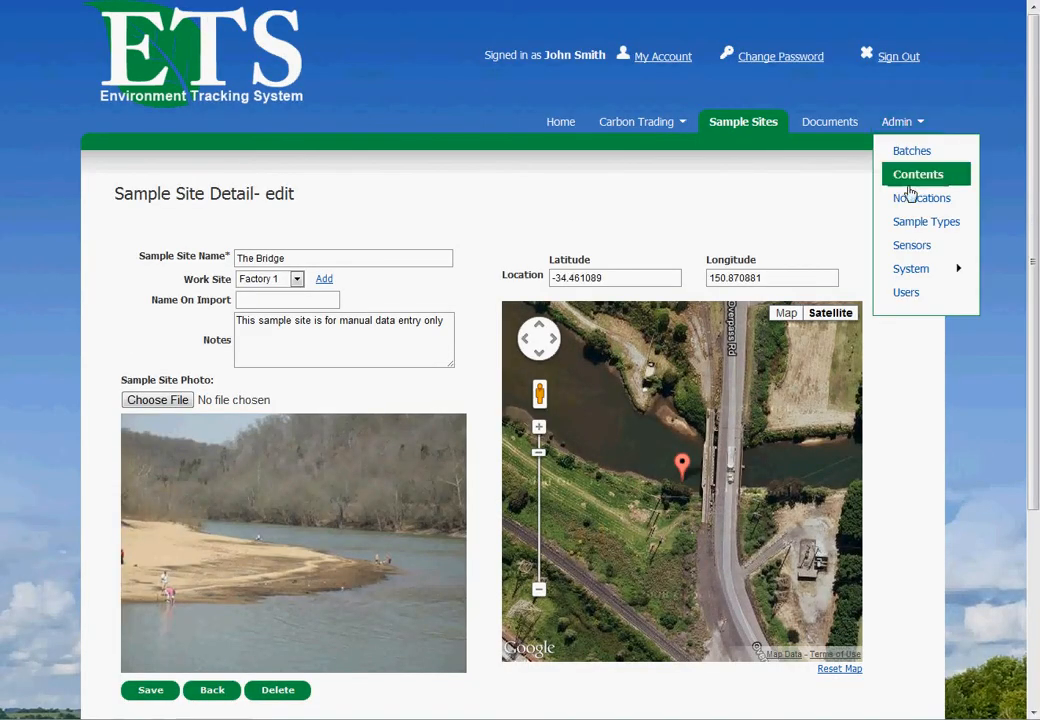
click(909, 224)
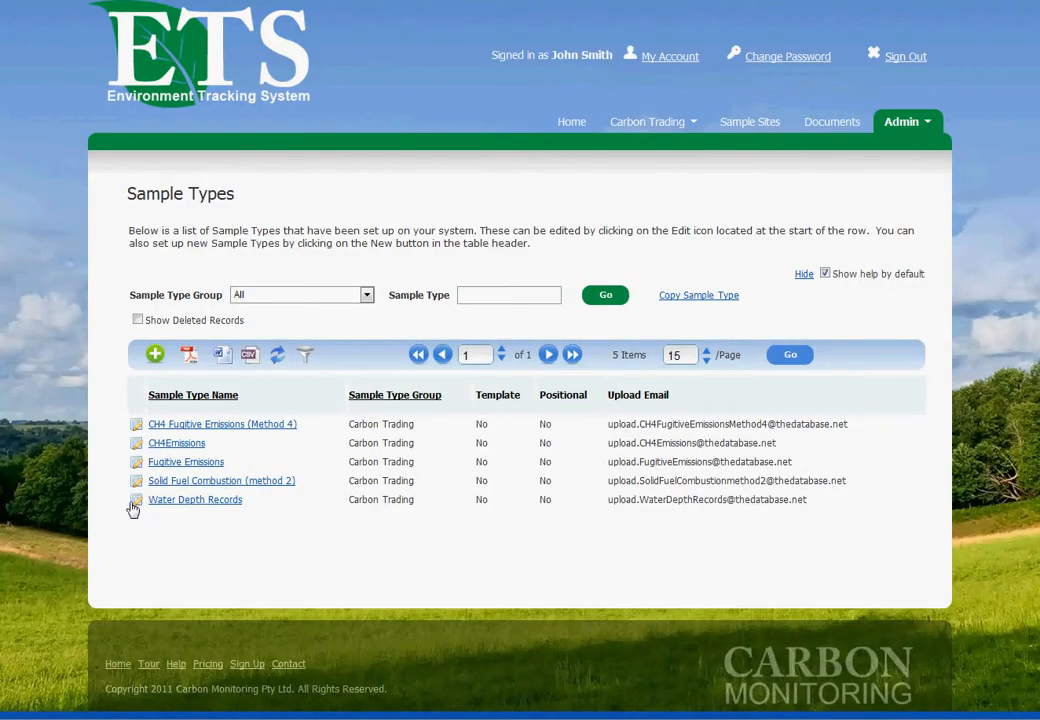
click(136, 500)
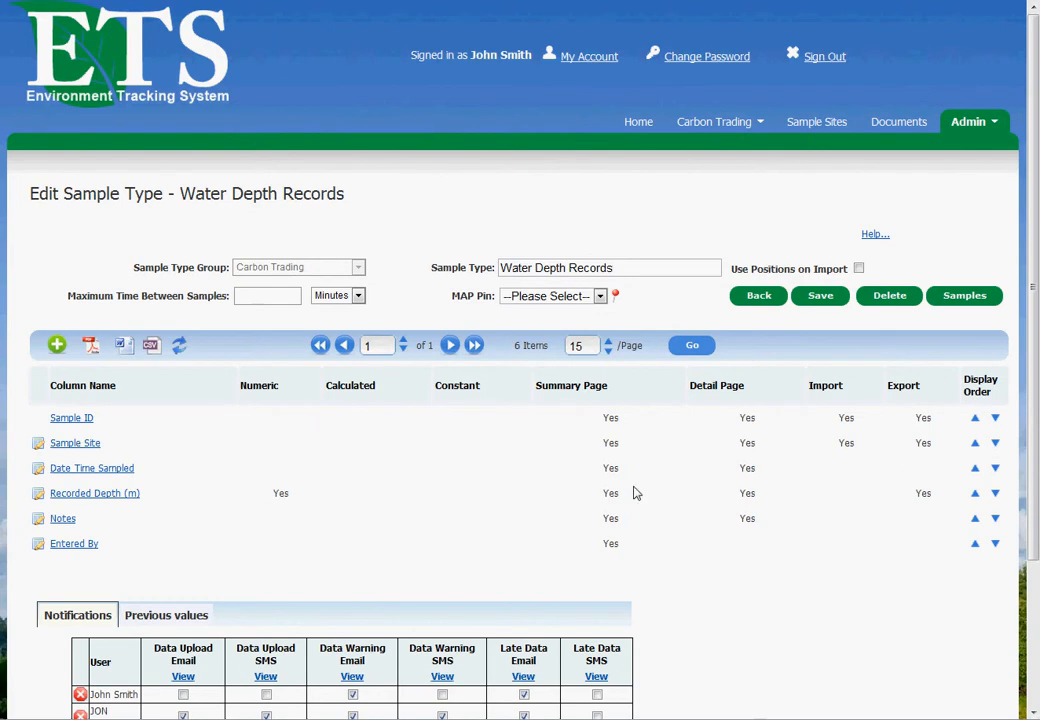
click(38, 495)
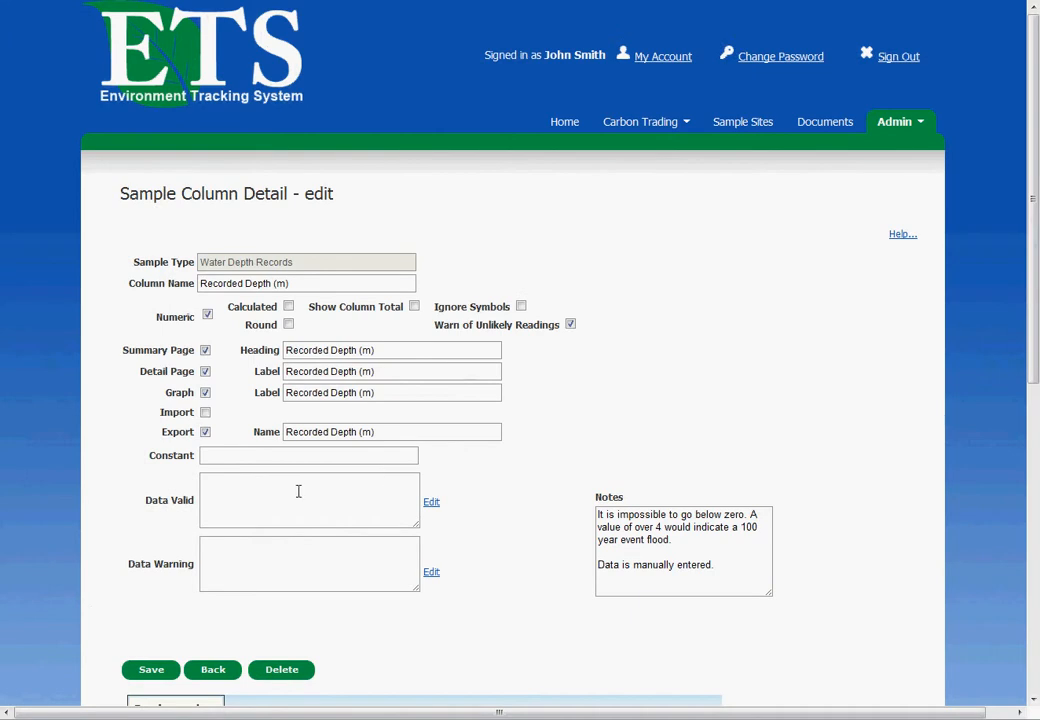
Step: Enter the Data Valid formula "Value > 0" for the Recorded Depth (m) column
click(297, 491)
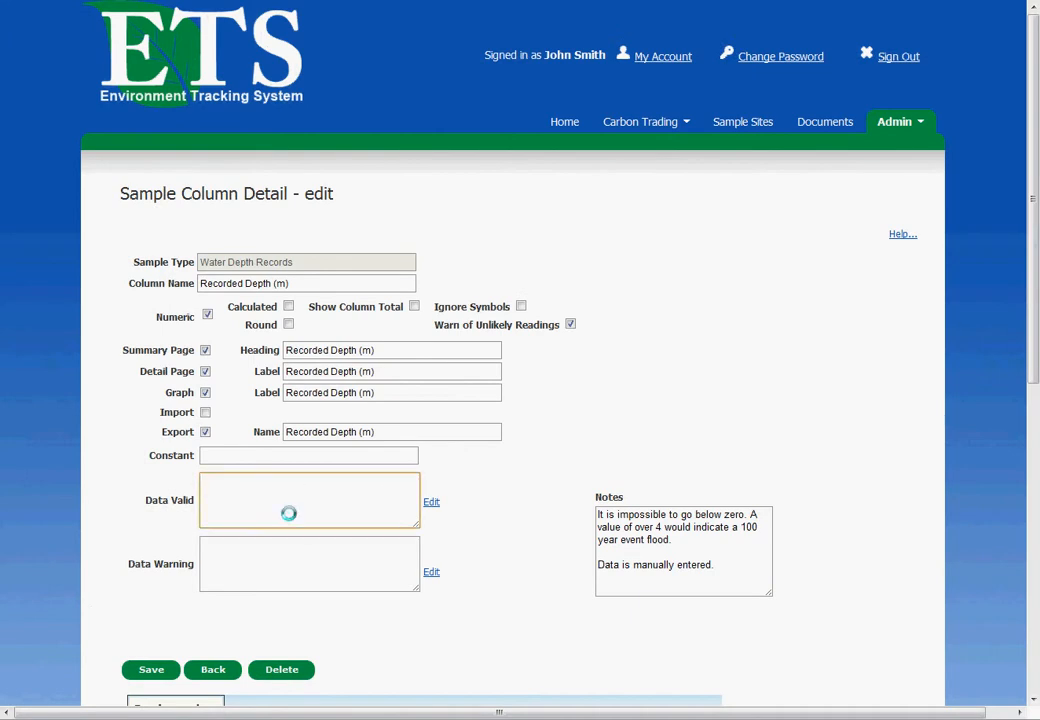
click(432, 505)
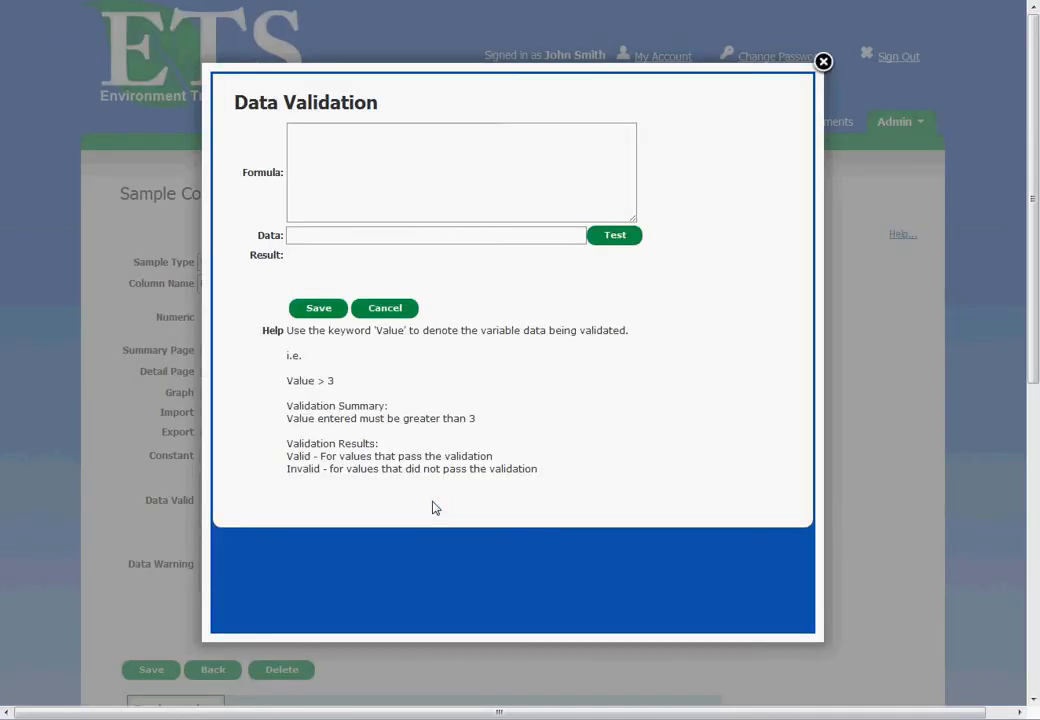
click(360, 195)
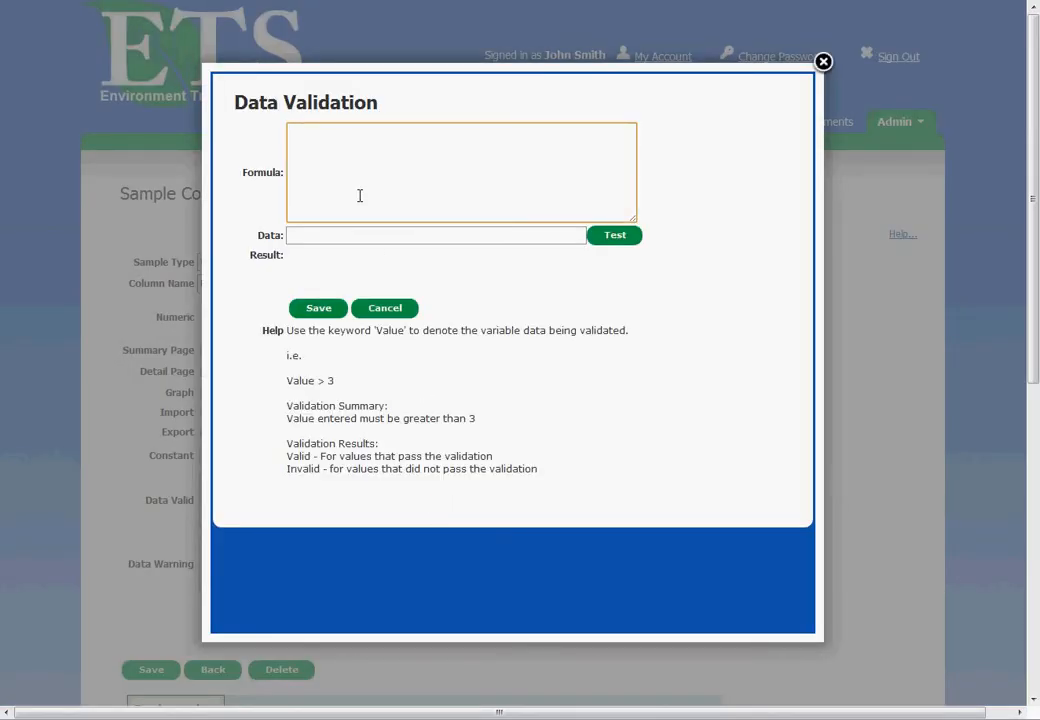
text(Value > 0)
Step: Test the validation formula with the data values 12 and -1, and save it to the column
click(338, 237)
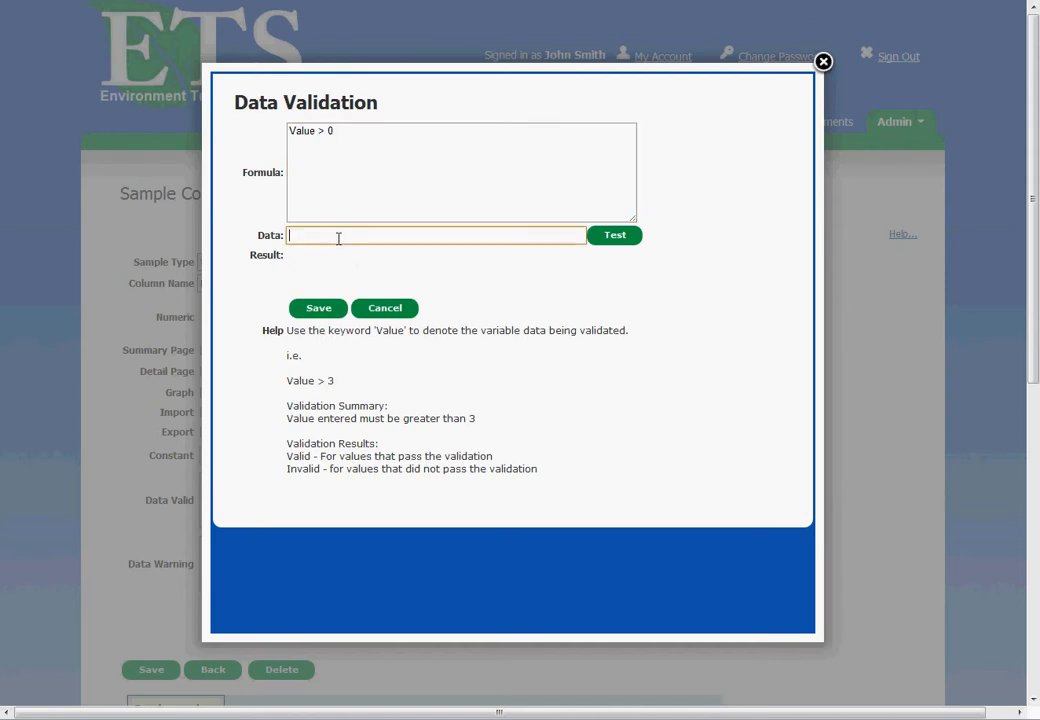
text(12)
click(618, 242)
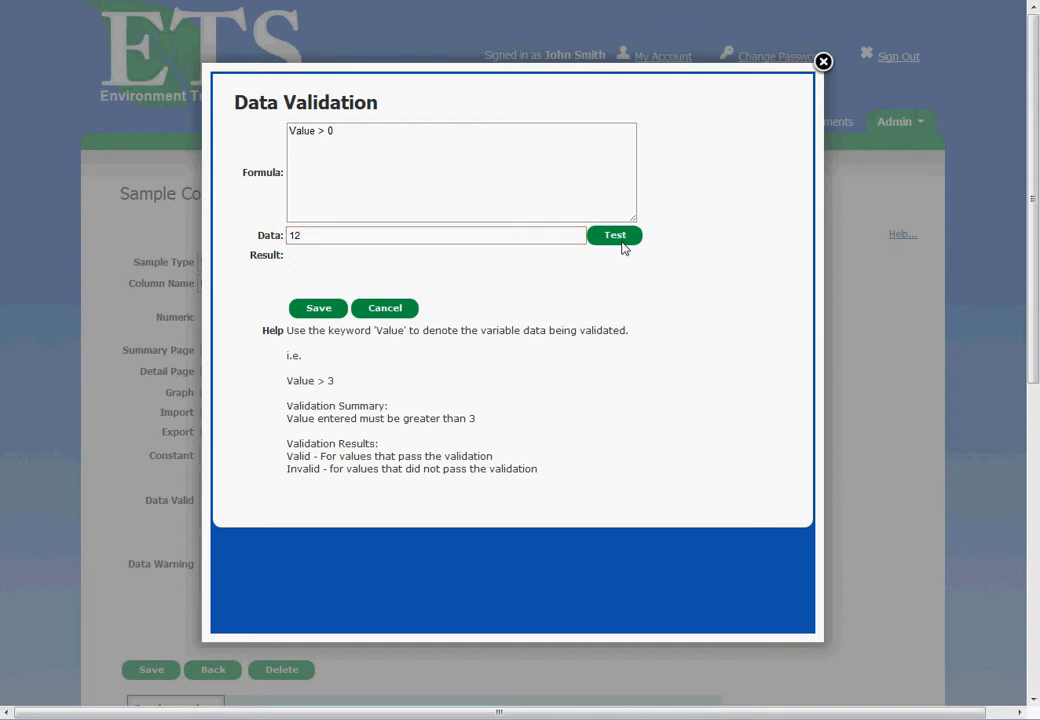
click(610, 238)
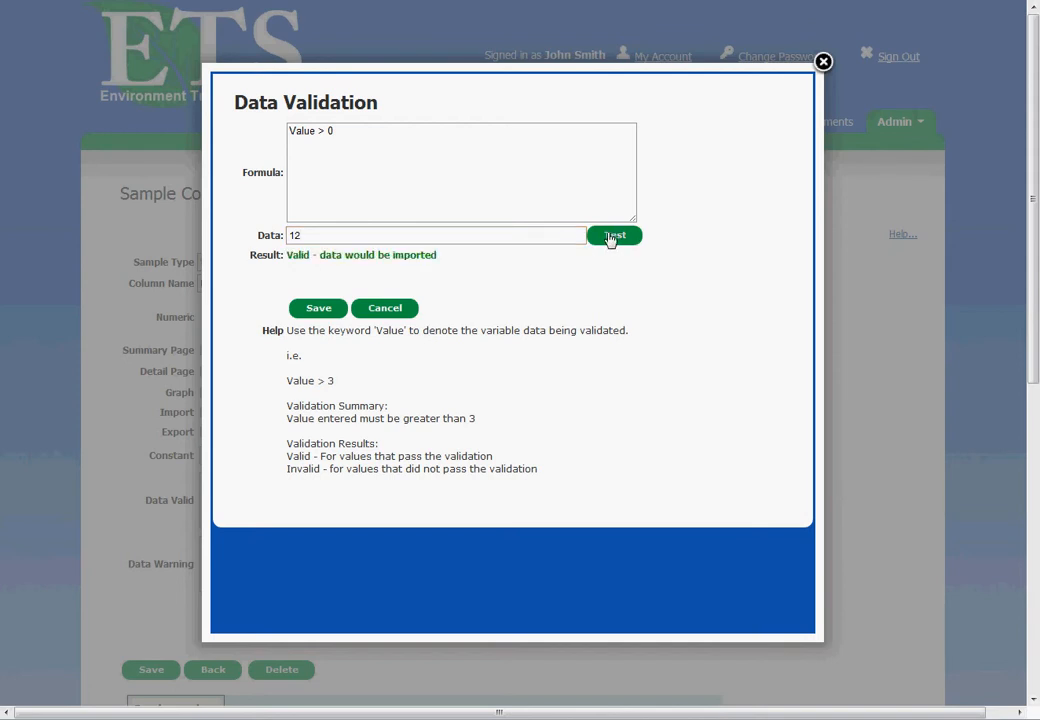
drag(323, 235, 203, 235)
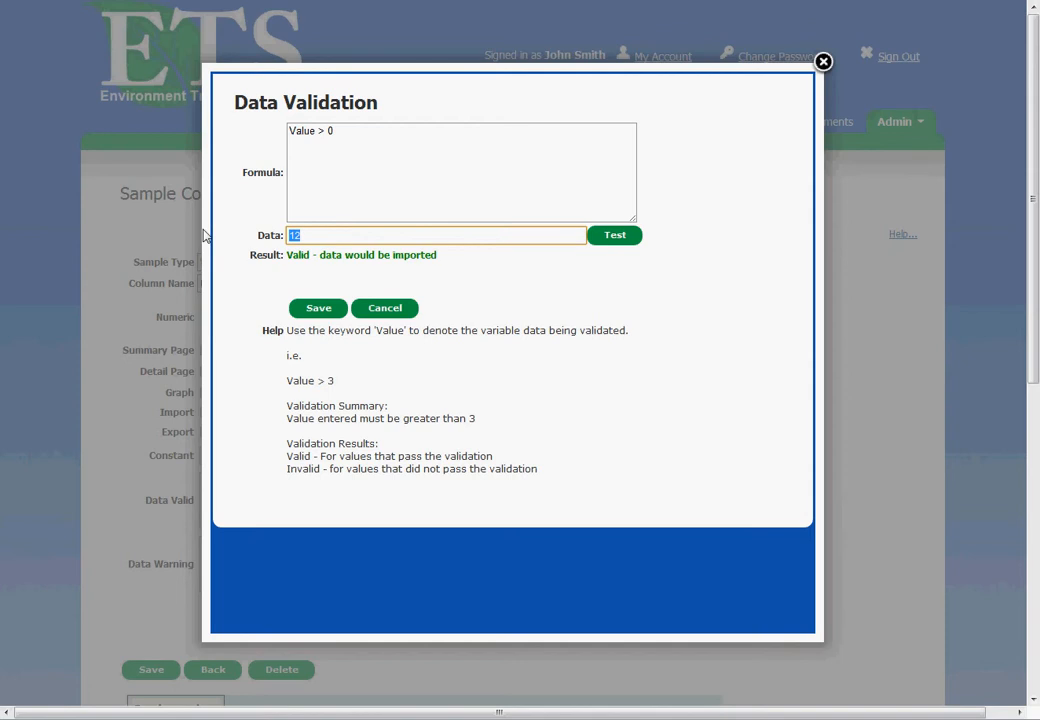
text(-1)
click(614, 241)
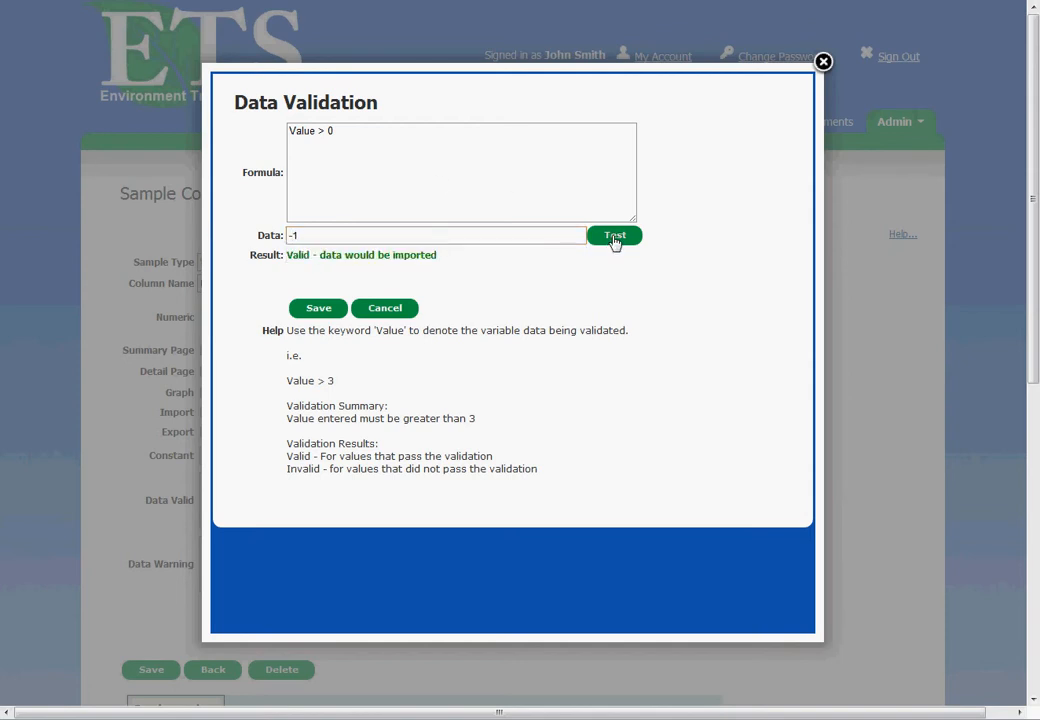
click(320, 310)
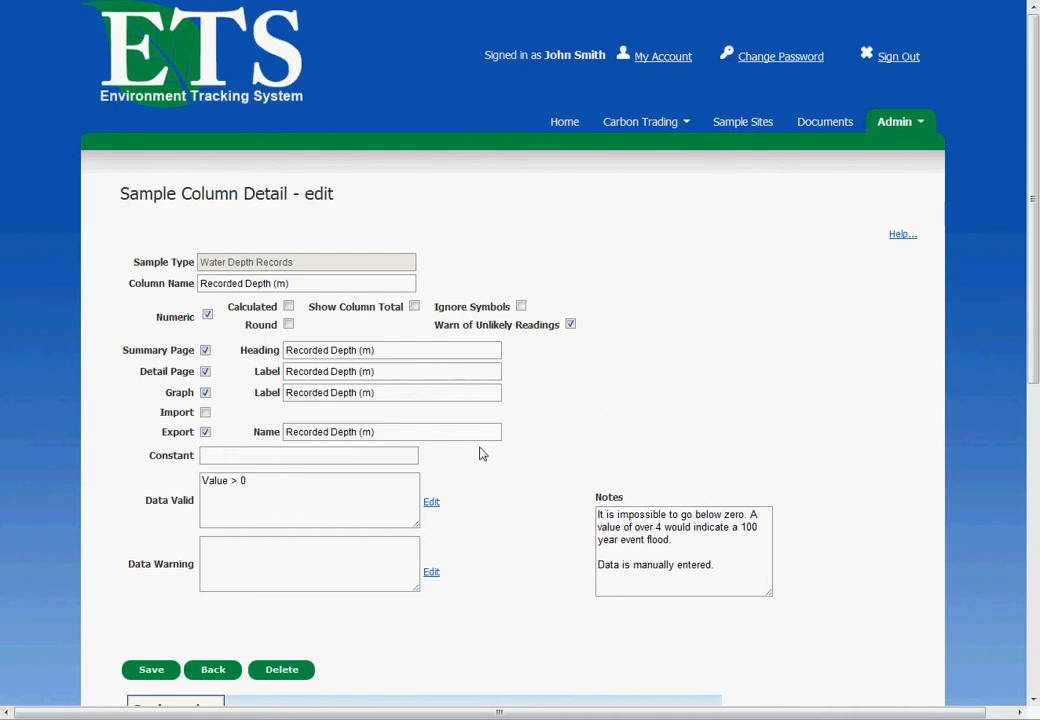
Step: Reopen the Data Valid formula and extend it to "Value > 0 AND Value < 10"
click(431, 503)
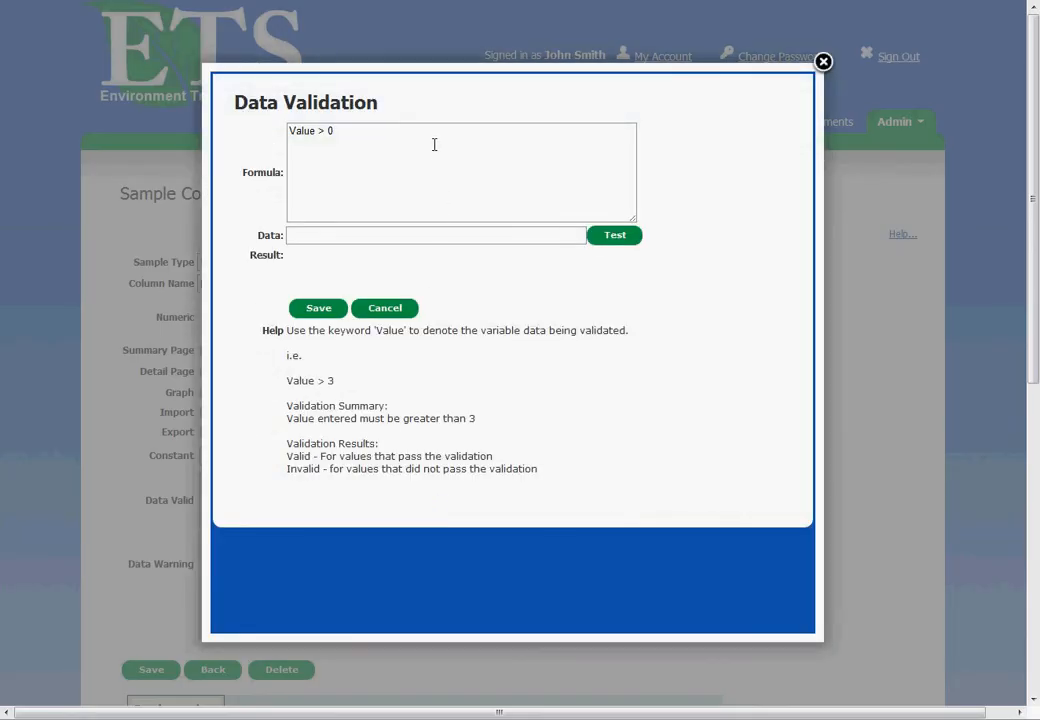
click(434, 144)
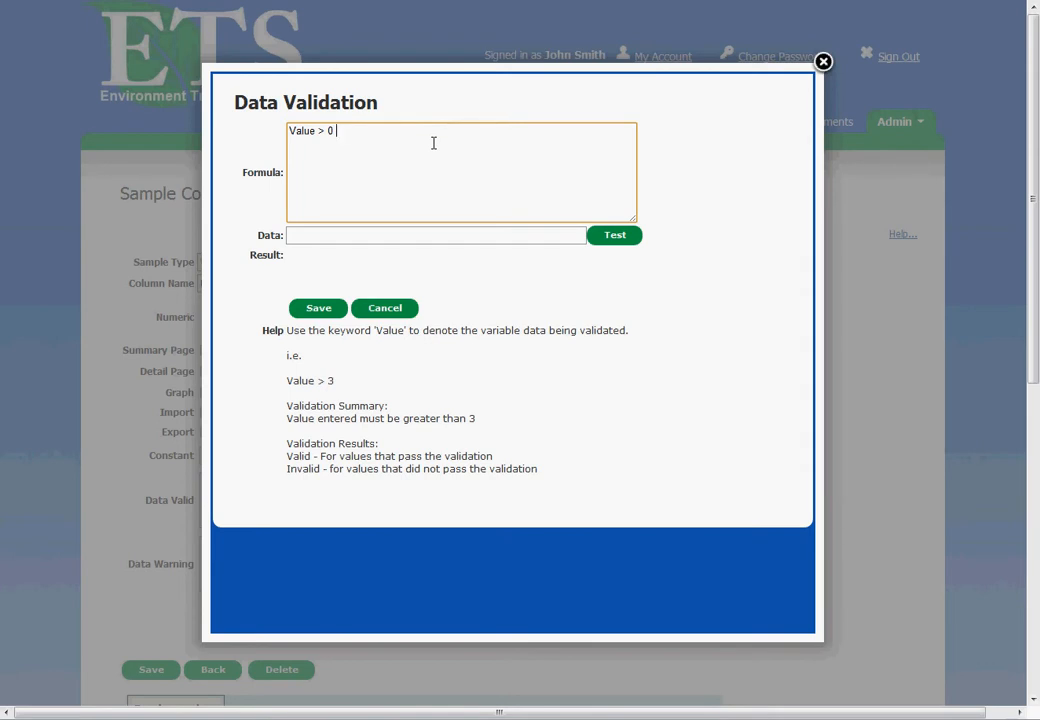
text(AND Value < 10)
Step: Test the extended formula with the data values -1, 11 and 5, and save the validation
click(339, 240)
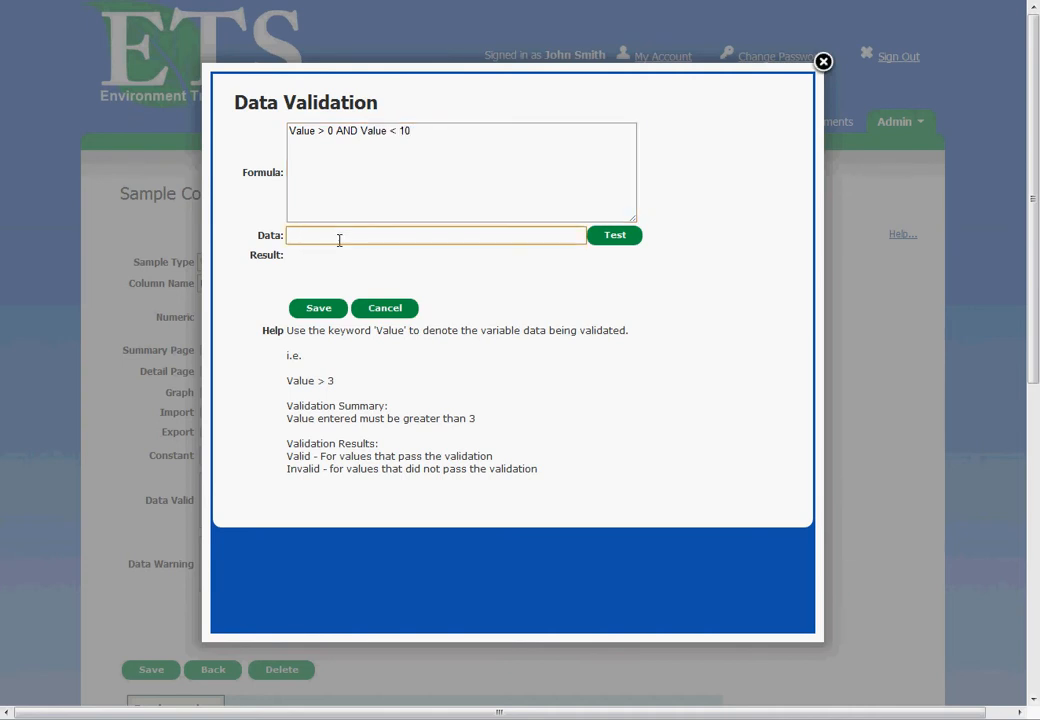
text(-1)
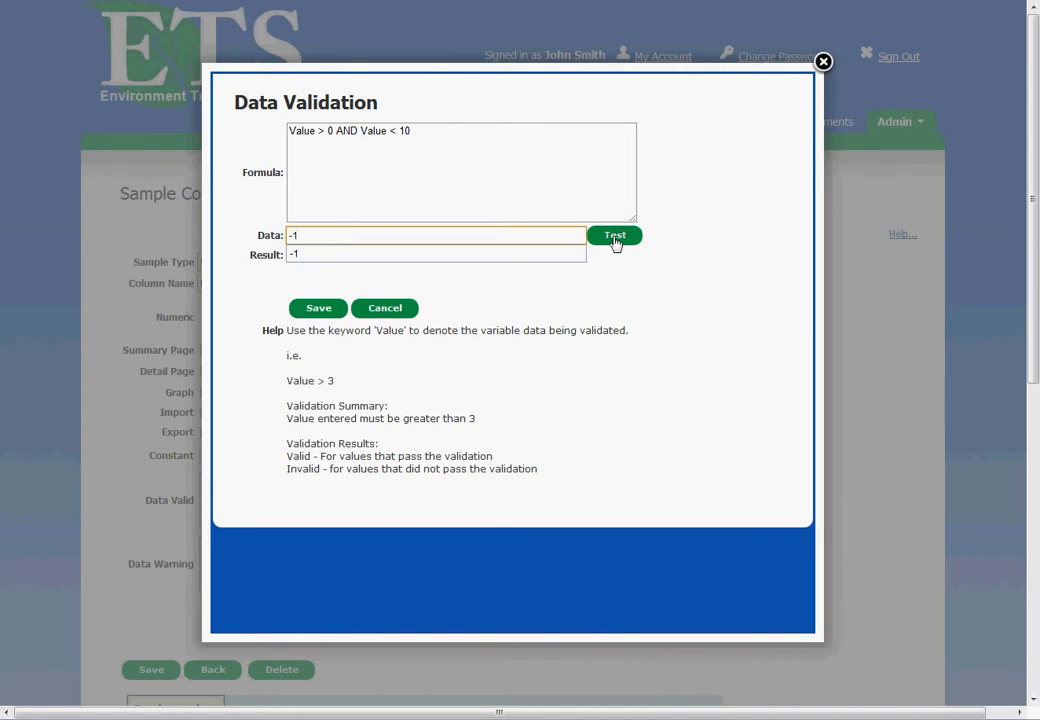
click(615, 240)
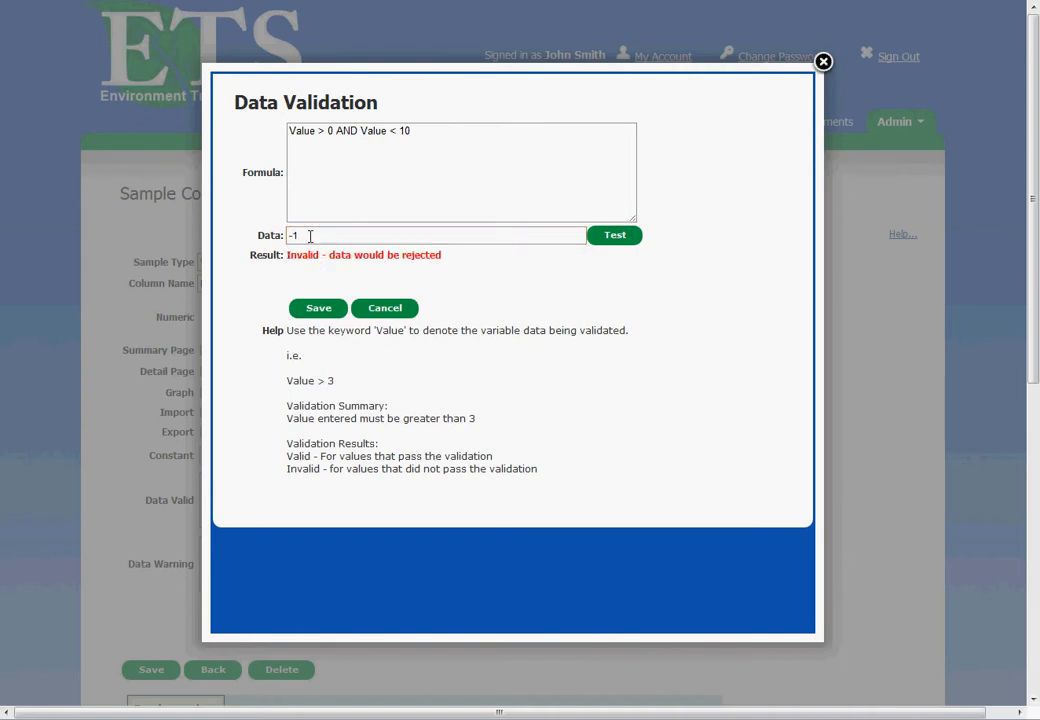
drag(309, 235, 267, 233)
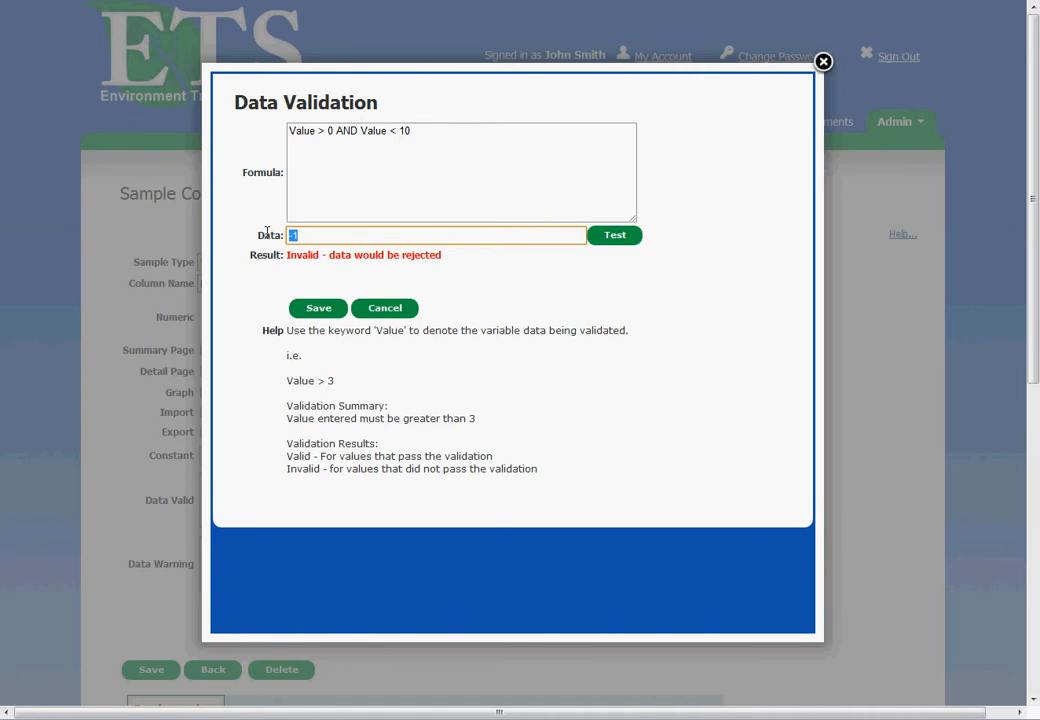
text(11)
click(612, 238)
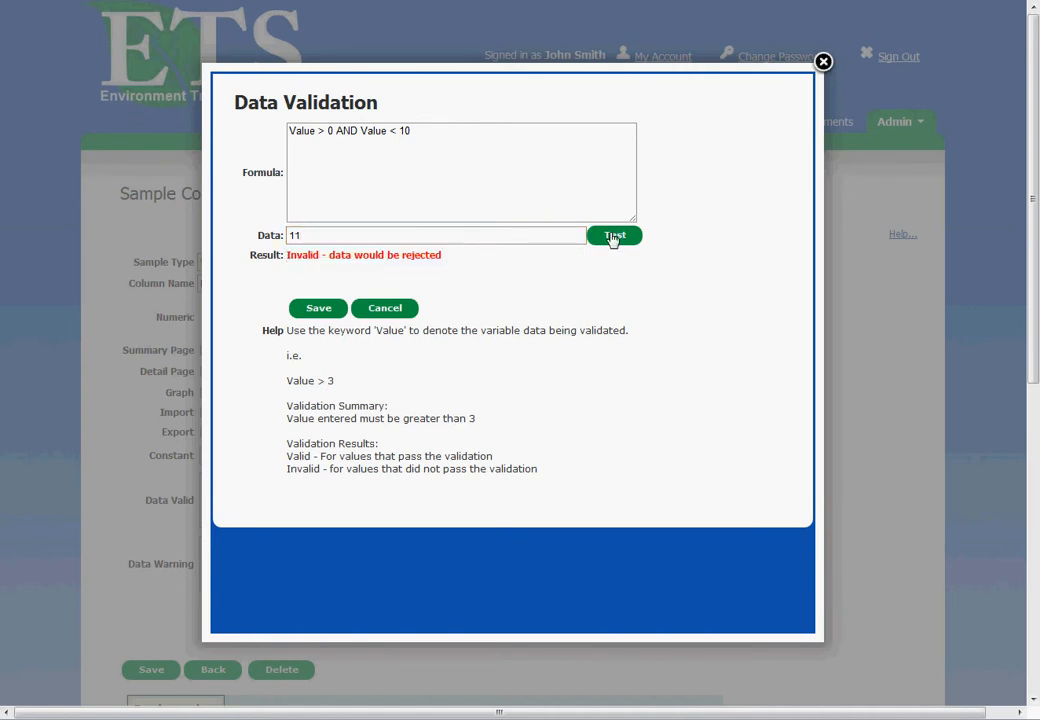
drag(353, 237, 222, 240)
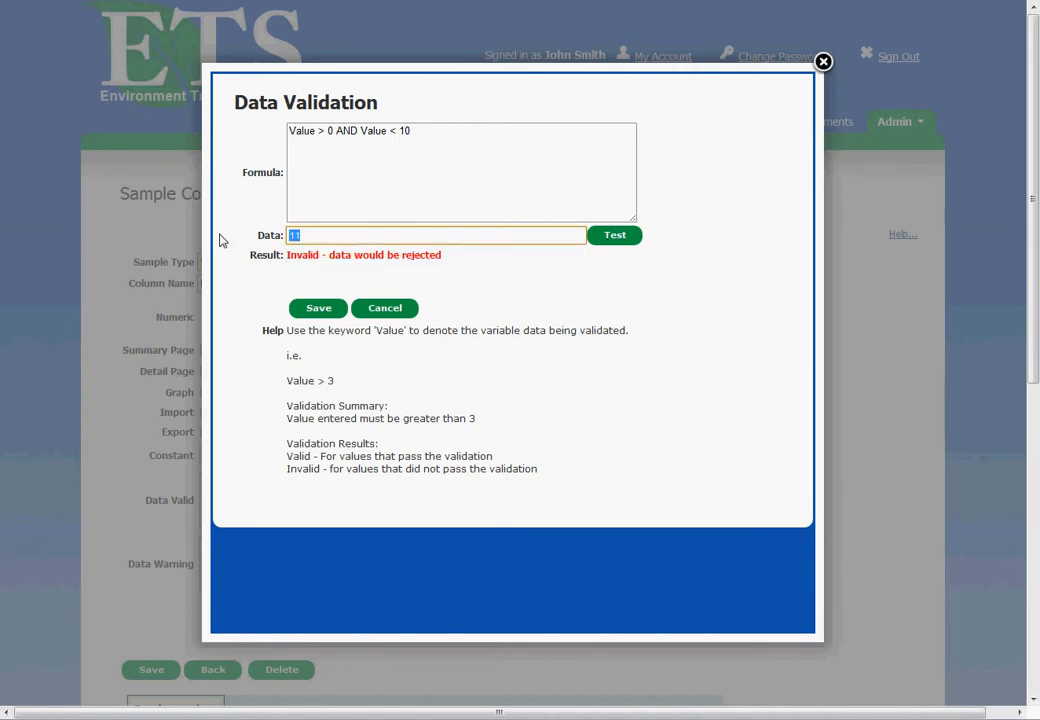
text(5)
click(628, 240)
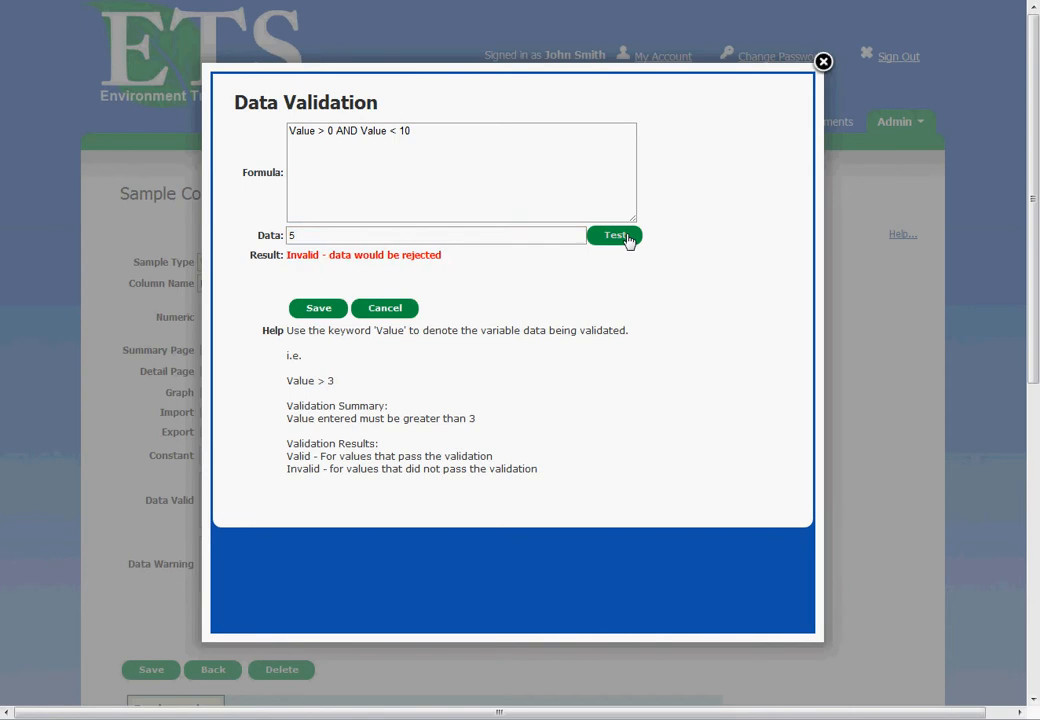
click(318, 309)
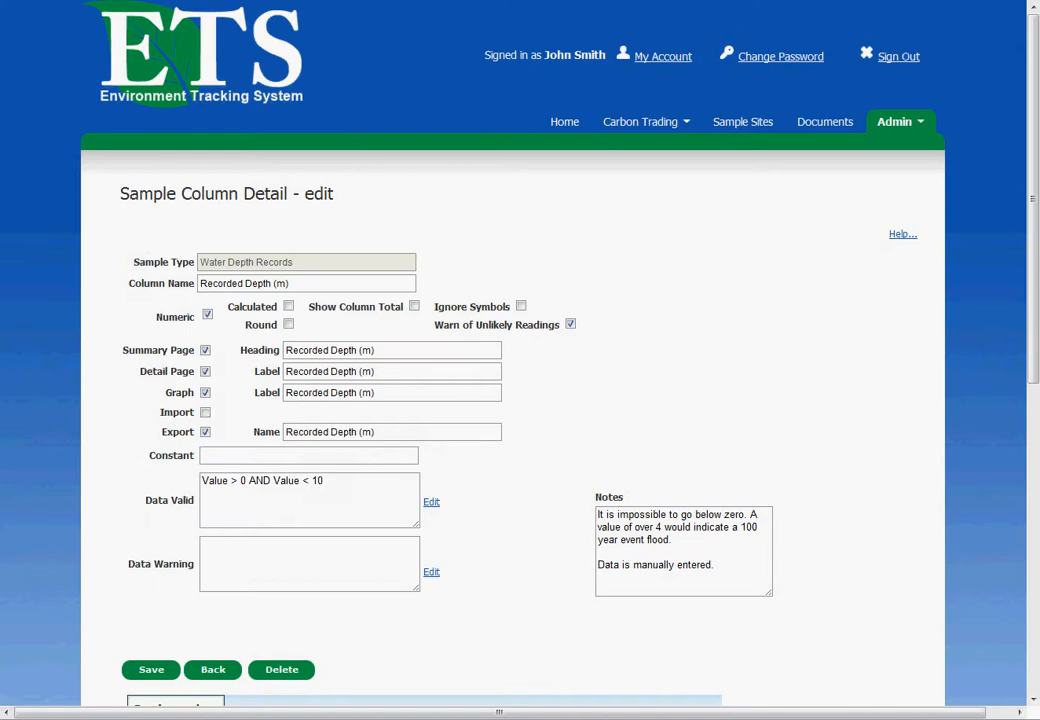
click(323, 574)
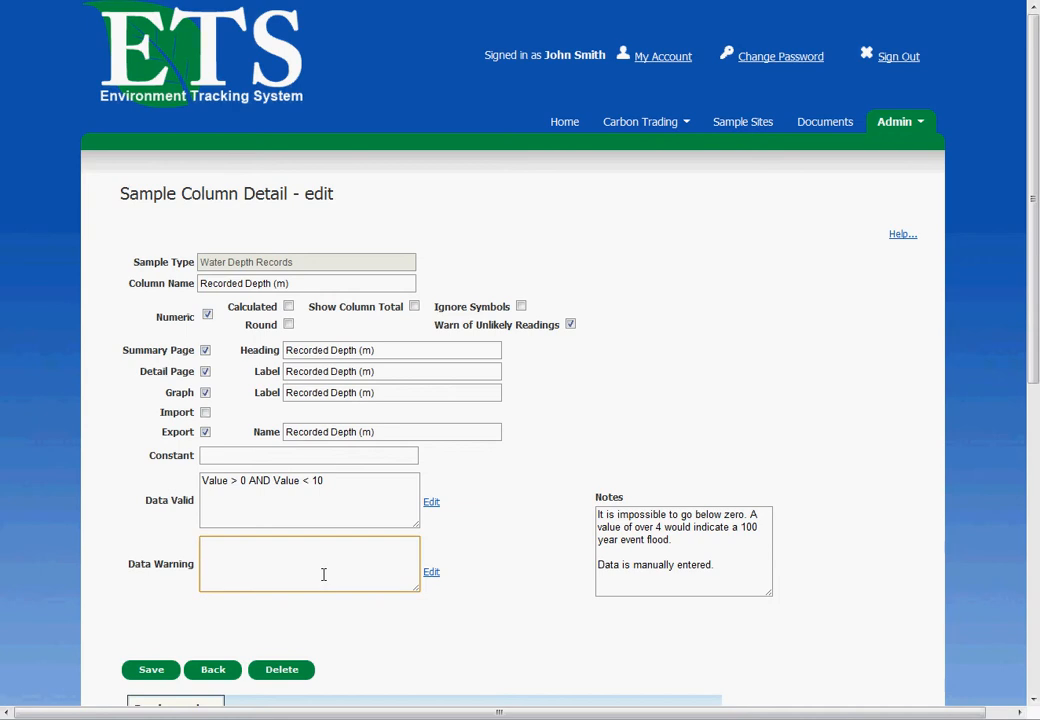
scroll(509, 541, down, 3)
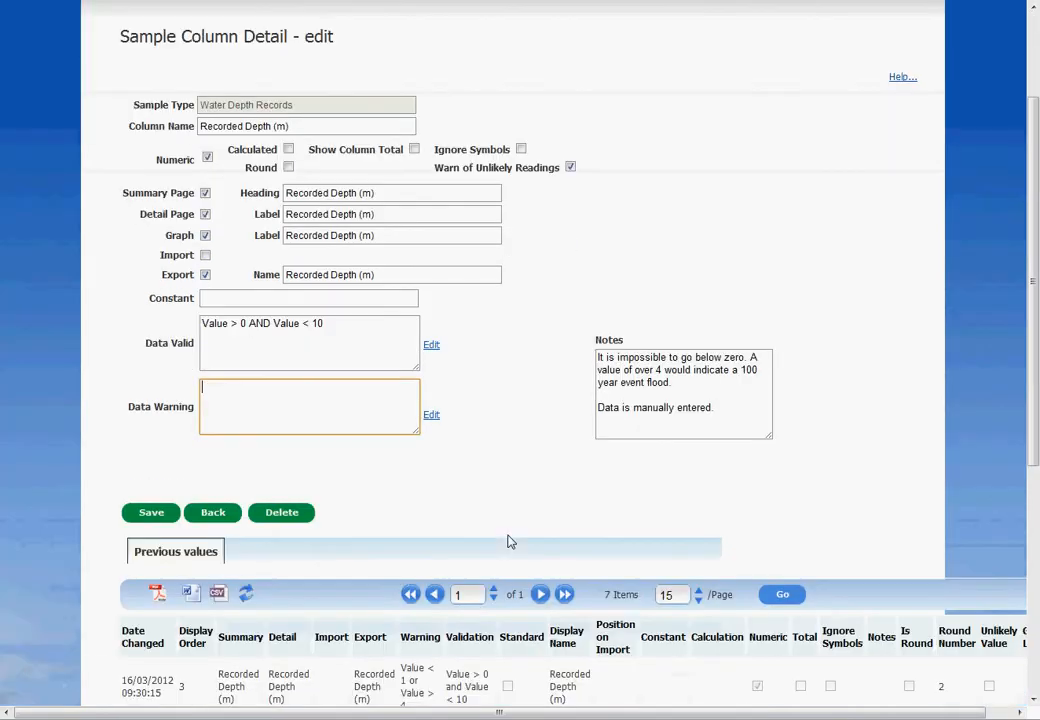
drag(332, 330, 179, 316)
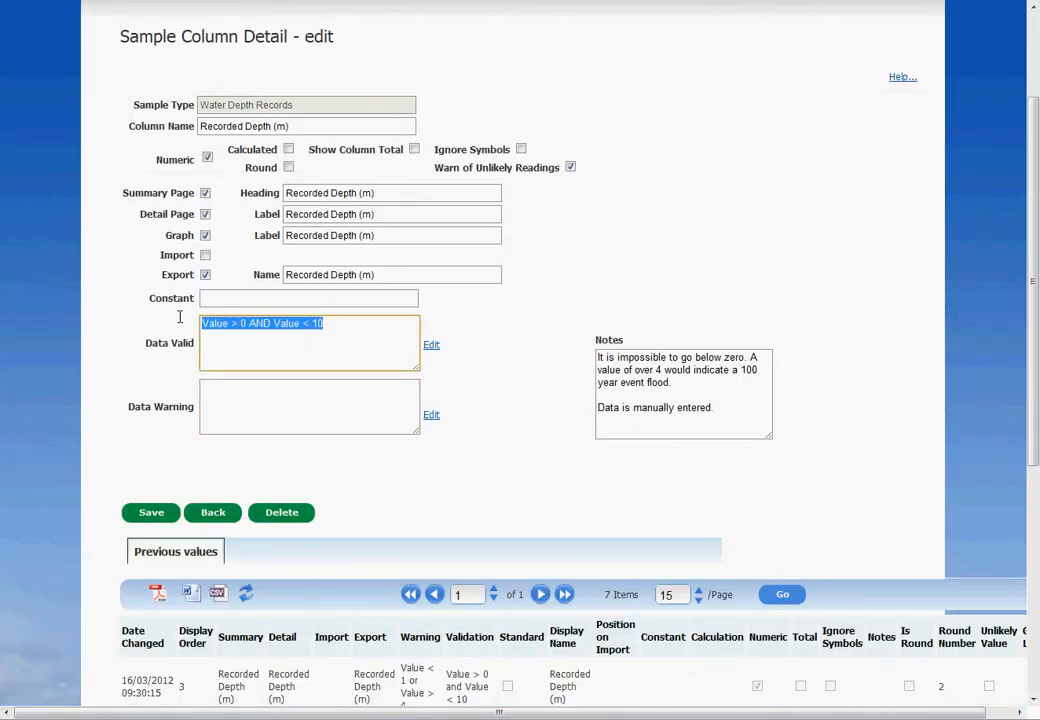
scroll(490, 358, up, 3)
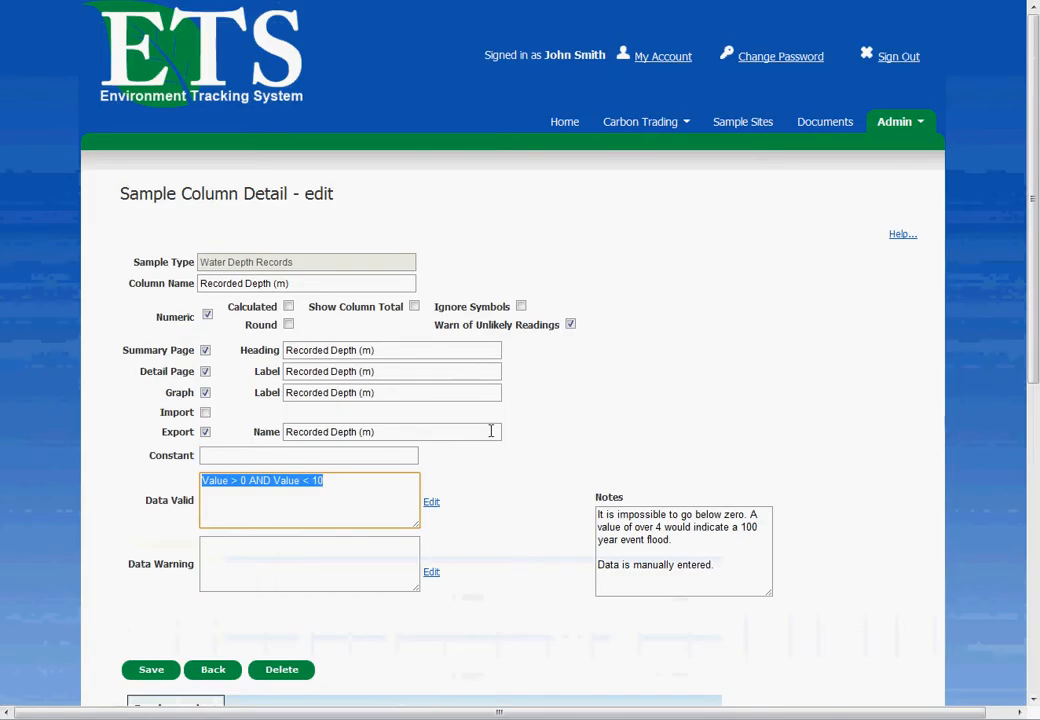
click(335, 490)
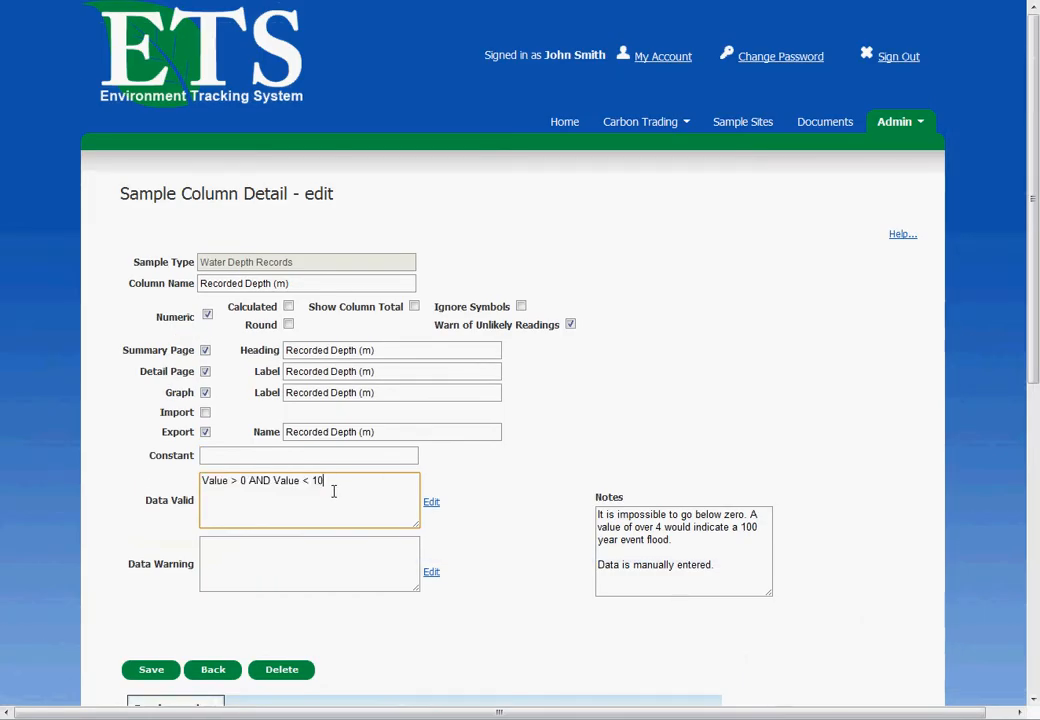
Step: Enter the Data Warning formula "Value < 1 OR Value > 4" for the Recorded Depth (m) column
click(325, 564)
scroll(325, 567, down, 3)
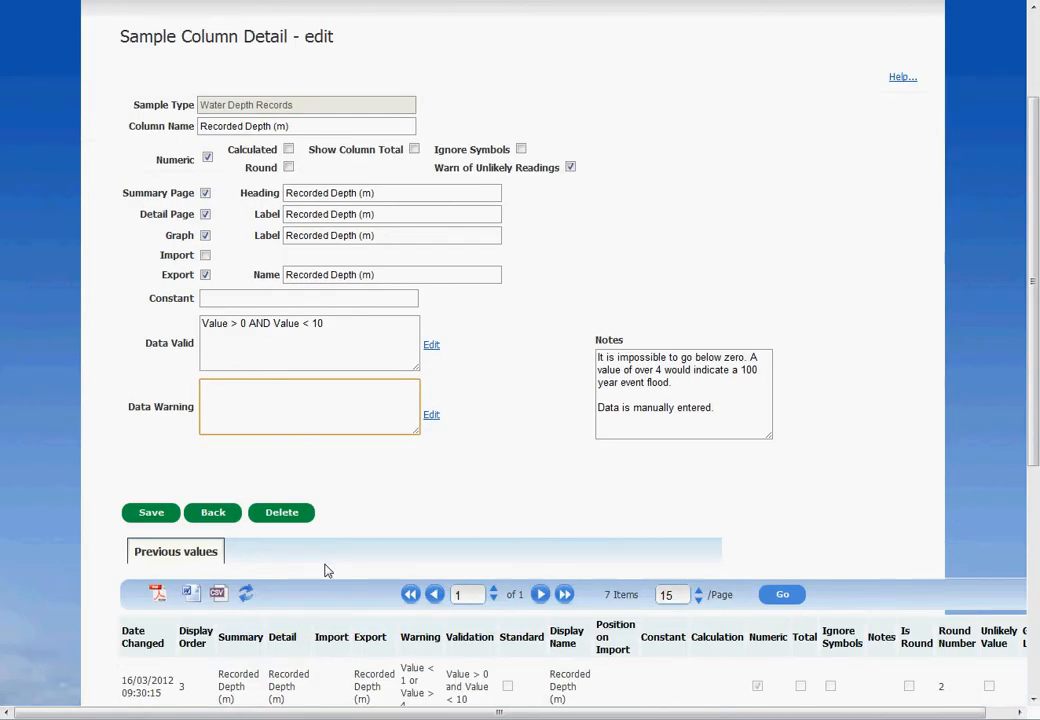
click(431, 414)
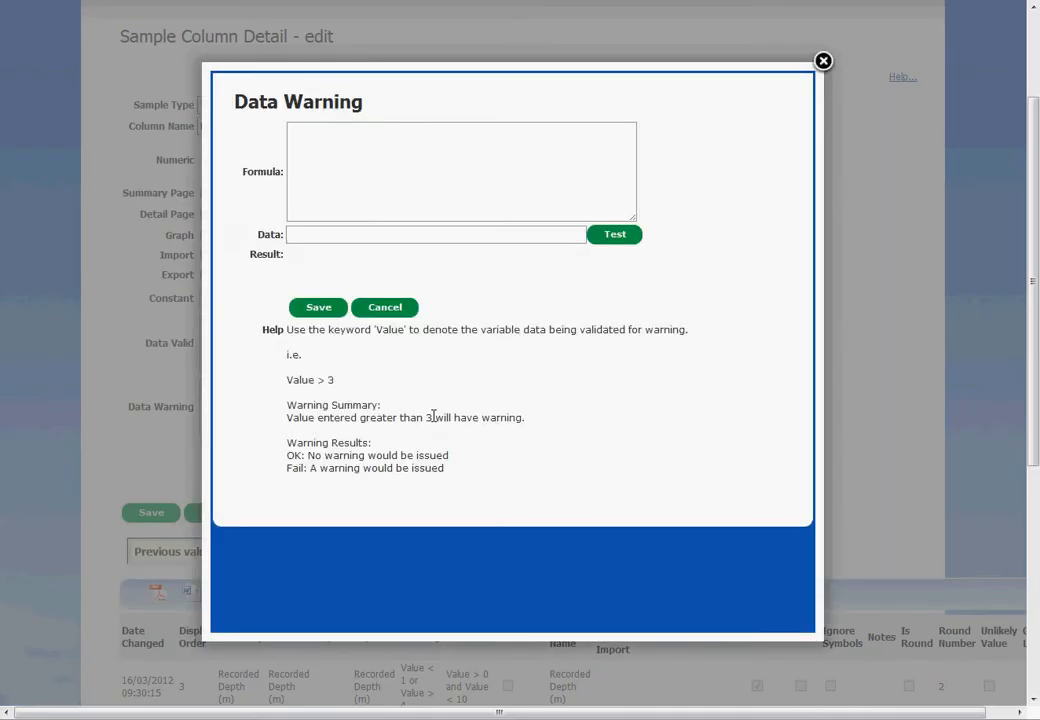
click(403, 162)
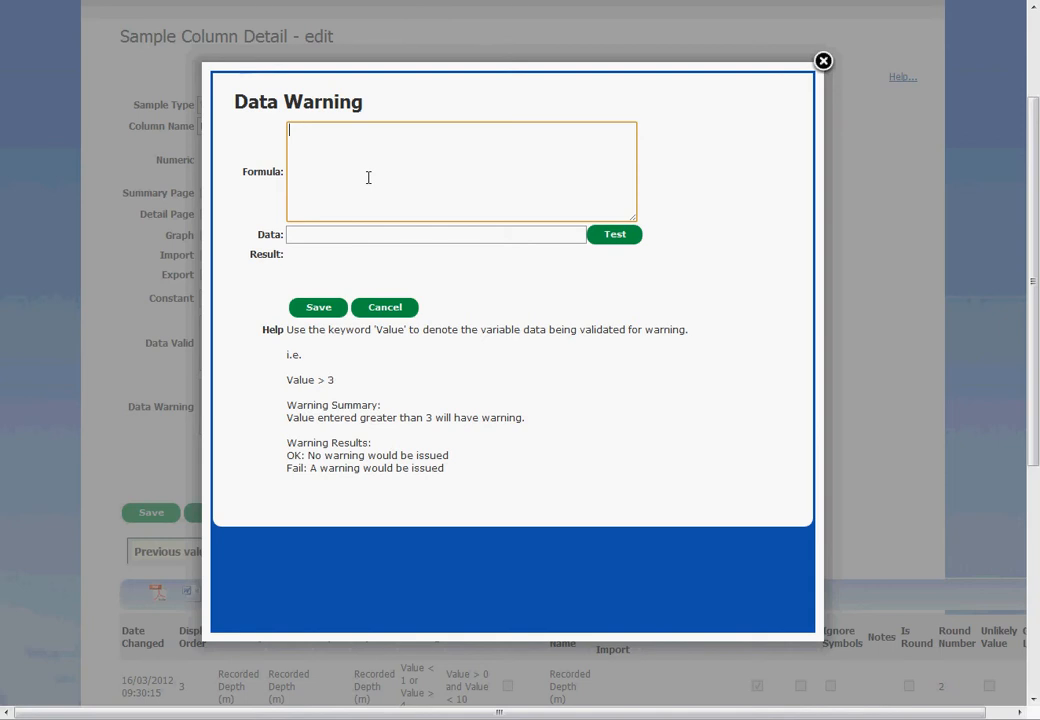
text(Value < 1 )
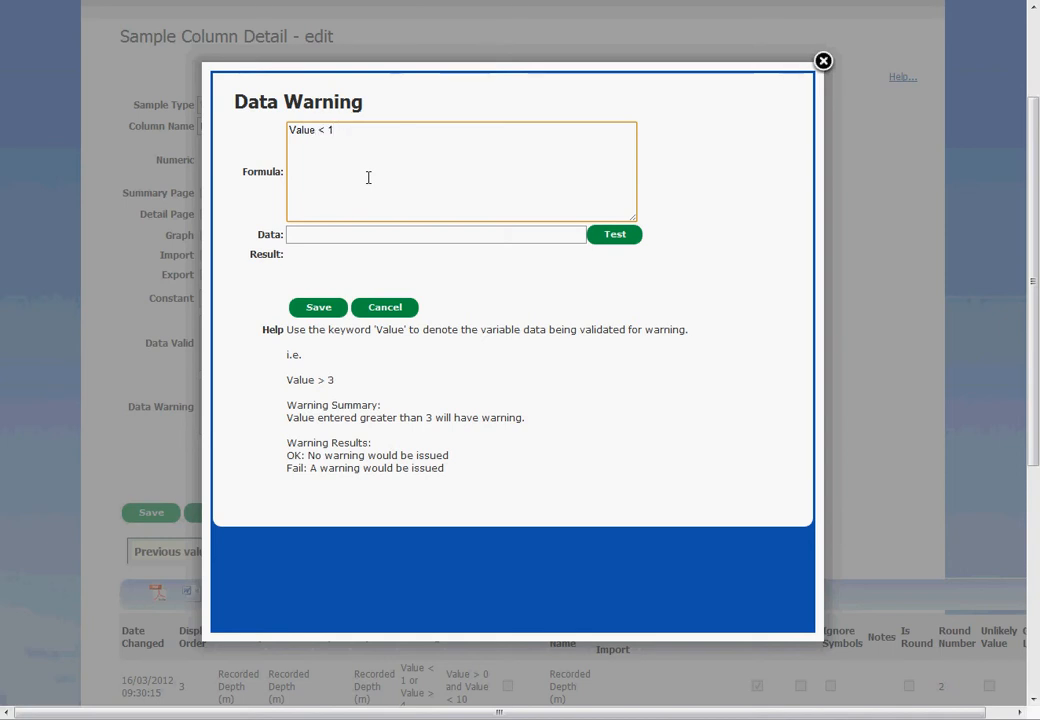
text(OR Value > 4)
Step: Test the warning formula with the data values 0, 1.2 and 4.1, and save the formula and the column
click(421, 234)
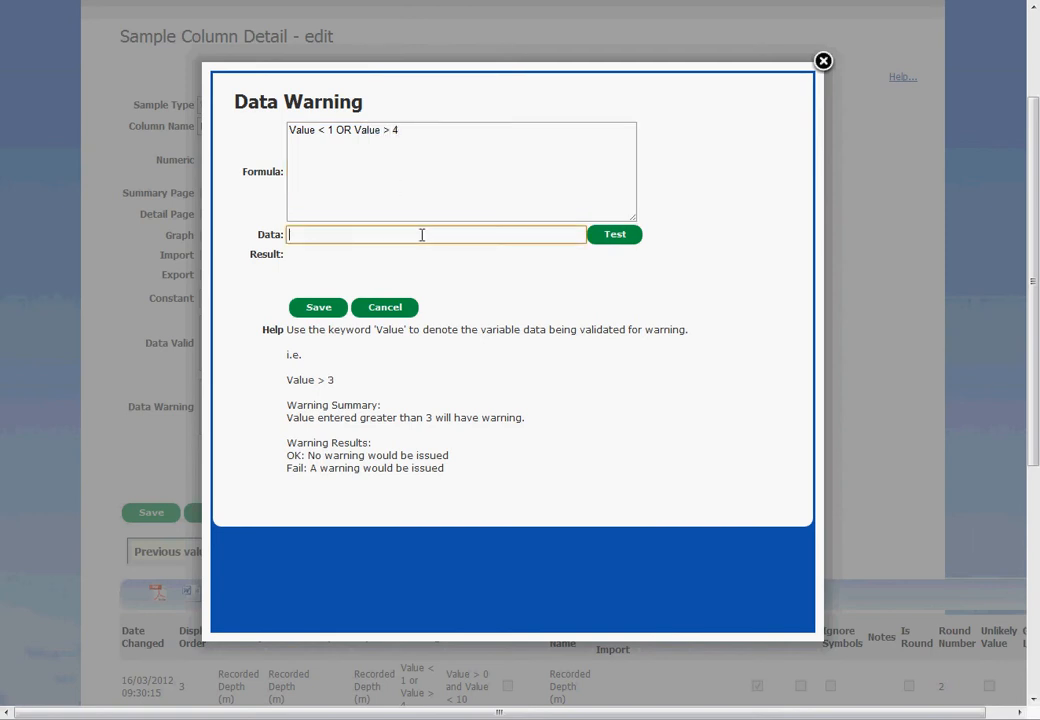
text(0)
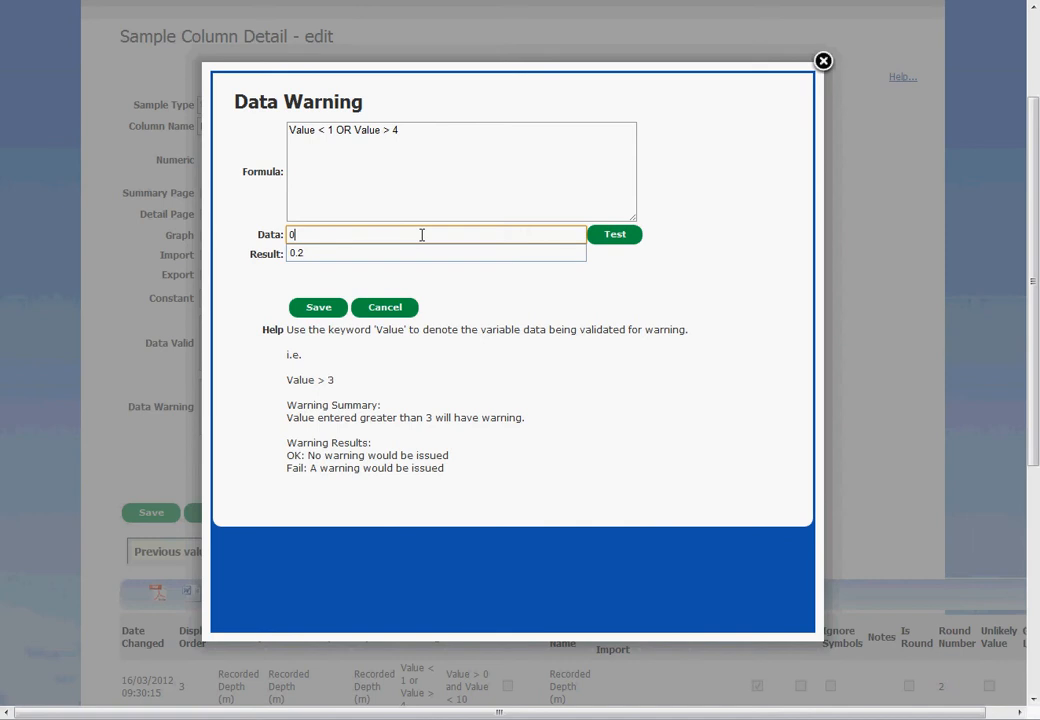
click(630, 241)
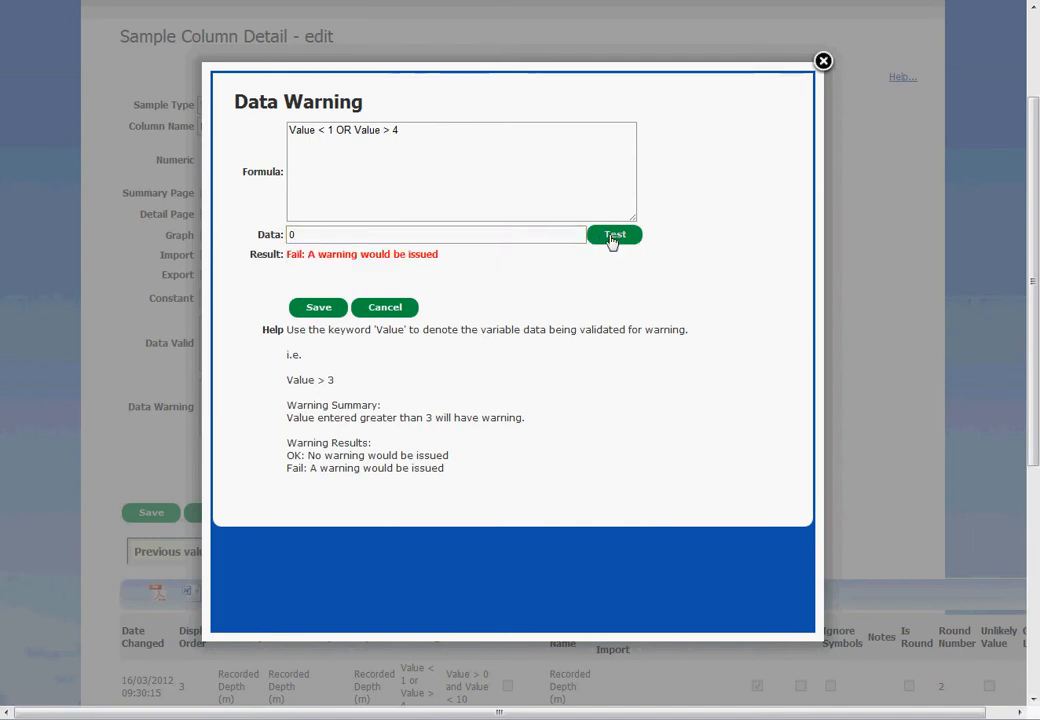
drag(306, 236, 215, 234)
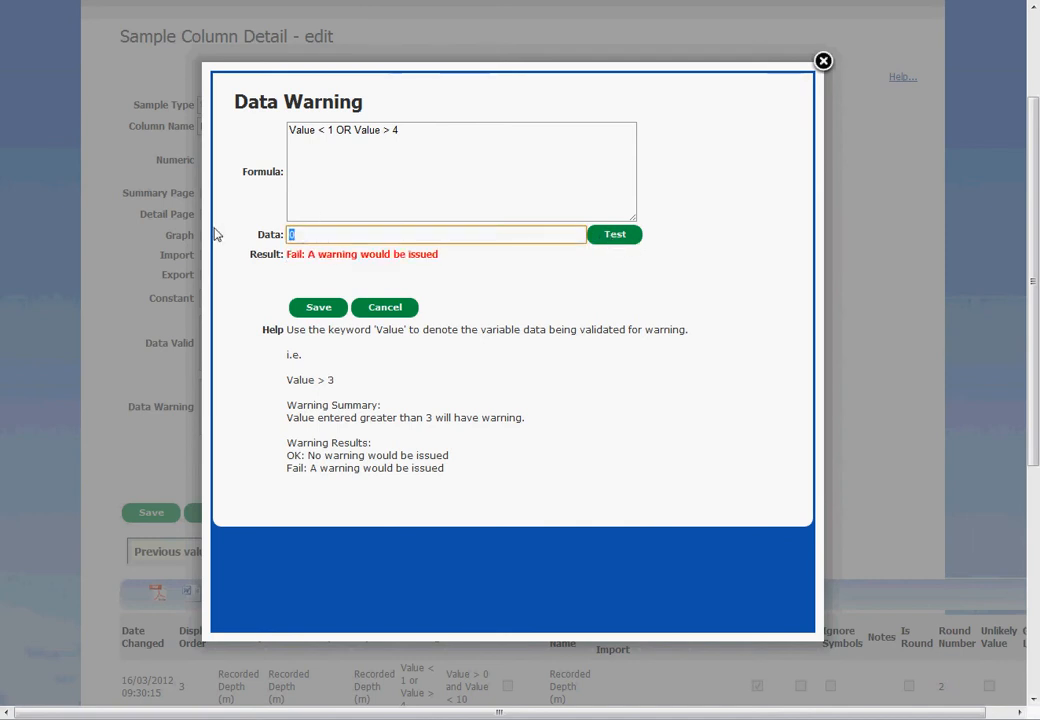
text(1.2)
click(614, 236)
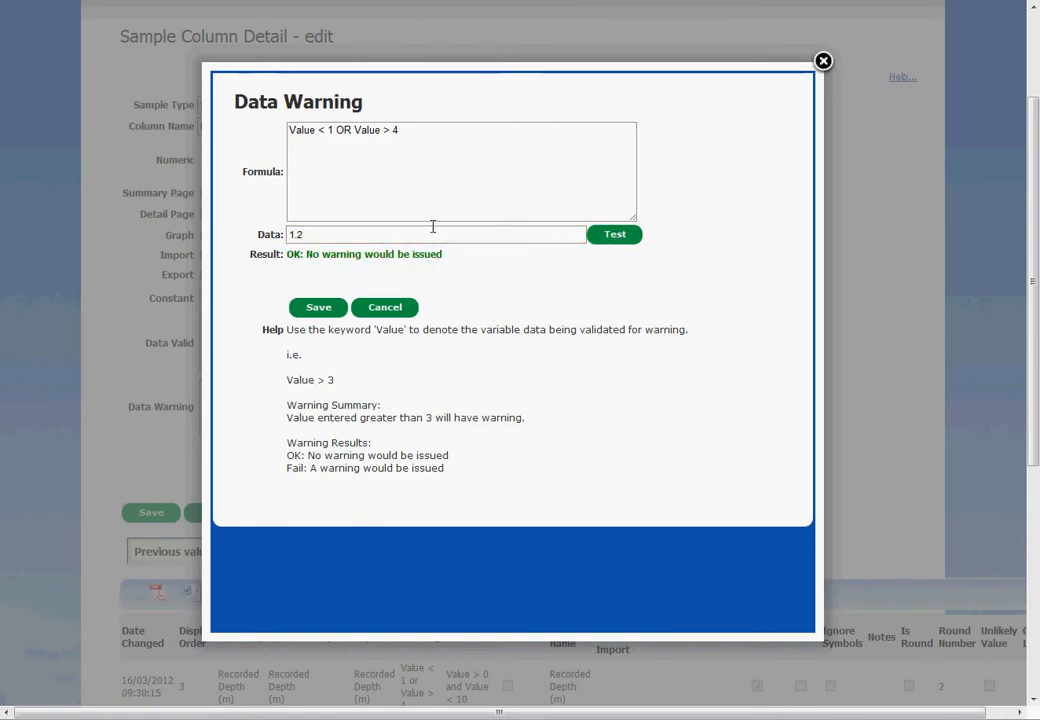
drag(432, 234, 203, 224)
text(4.1)
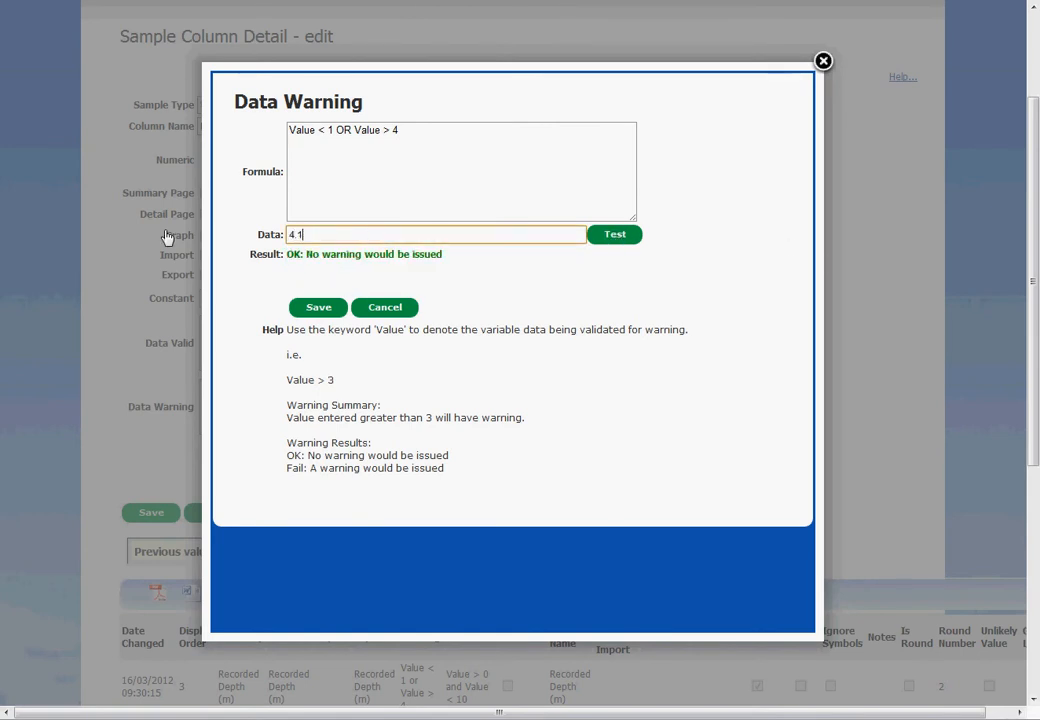
click(622, 238)
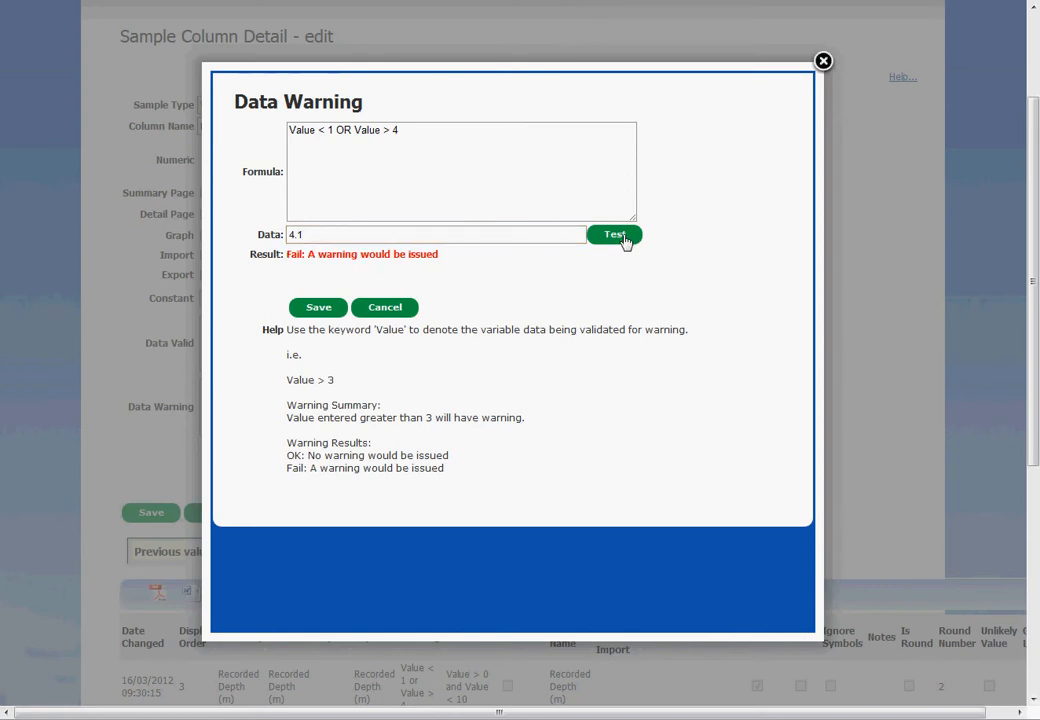
click(320, 309)
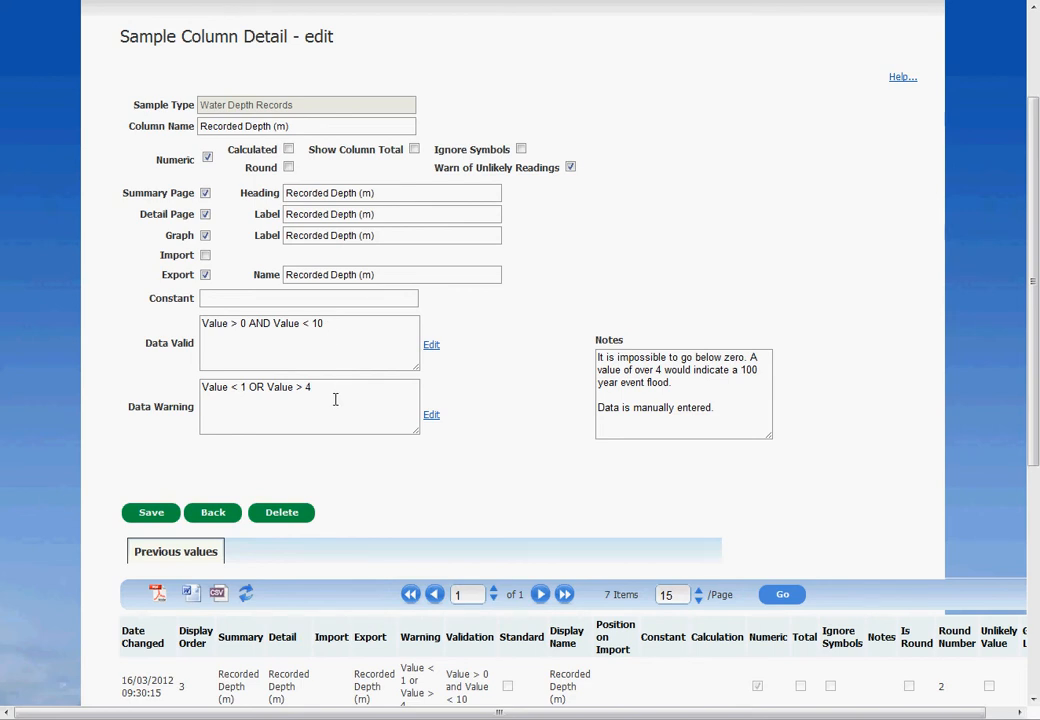
click(151, 513)
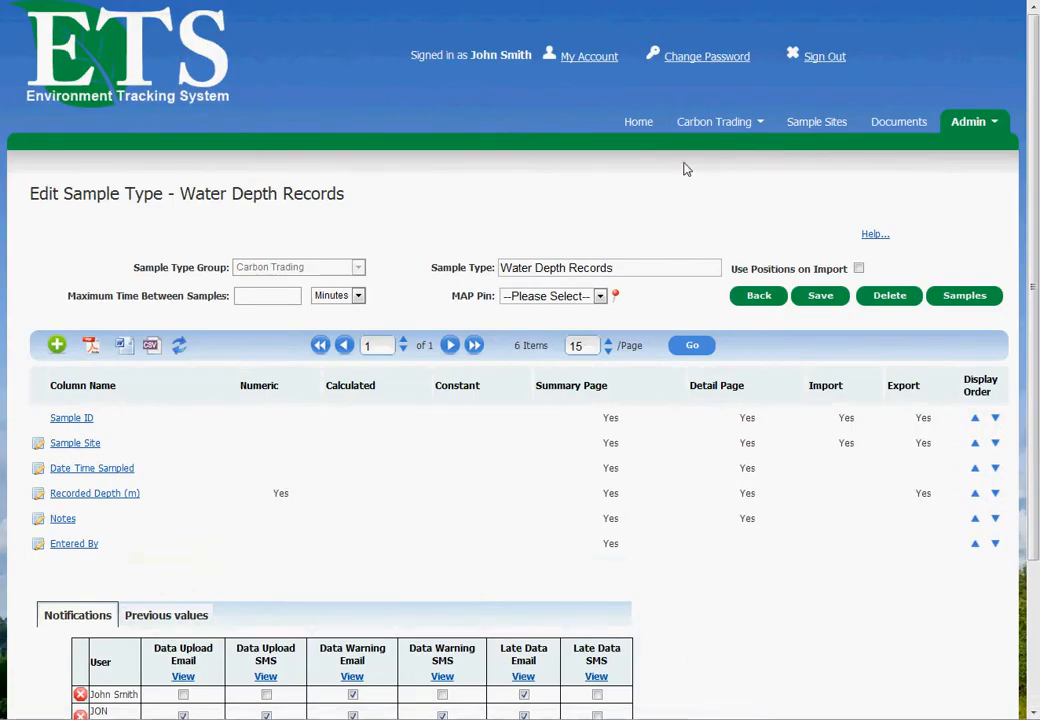
Step: View the Water Depth Records samples and review the validation details of the 14/03/2012 CH4 Fugitive Emissions (Method 4) upload
mouse_move(705, 126)
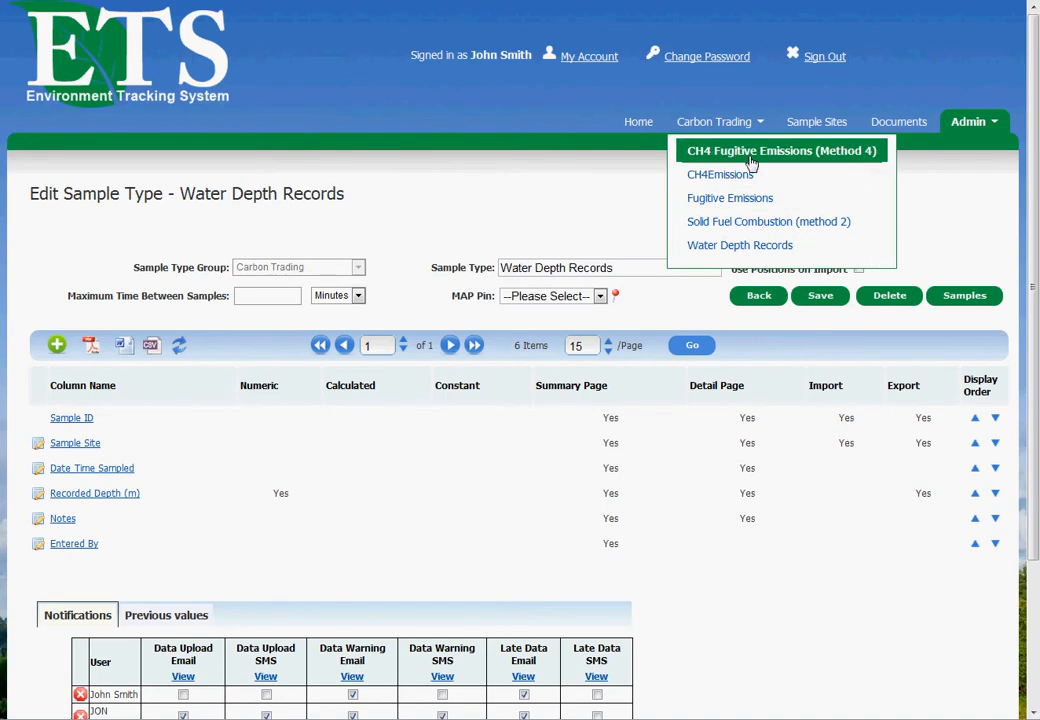
click(700, 245)
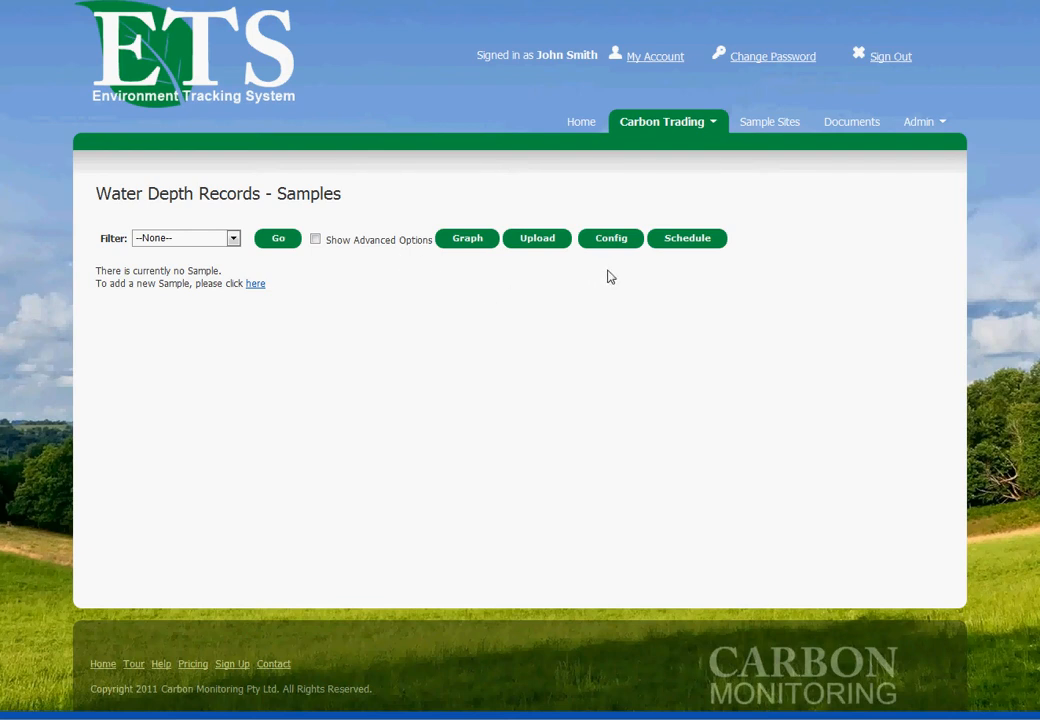
click(583, 122)
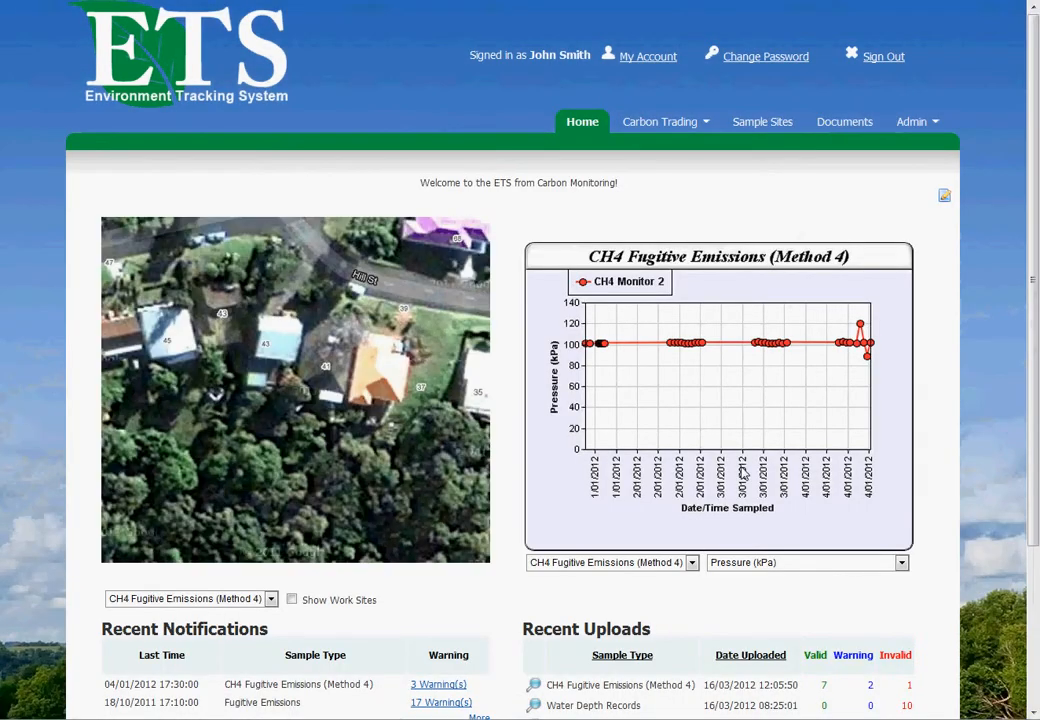
scroll(770, 510, down, 3)
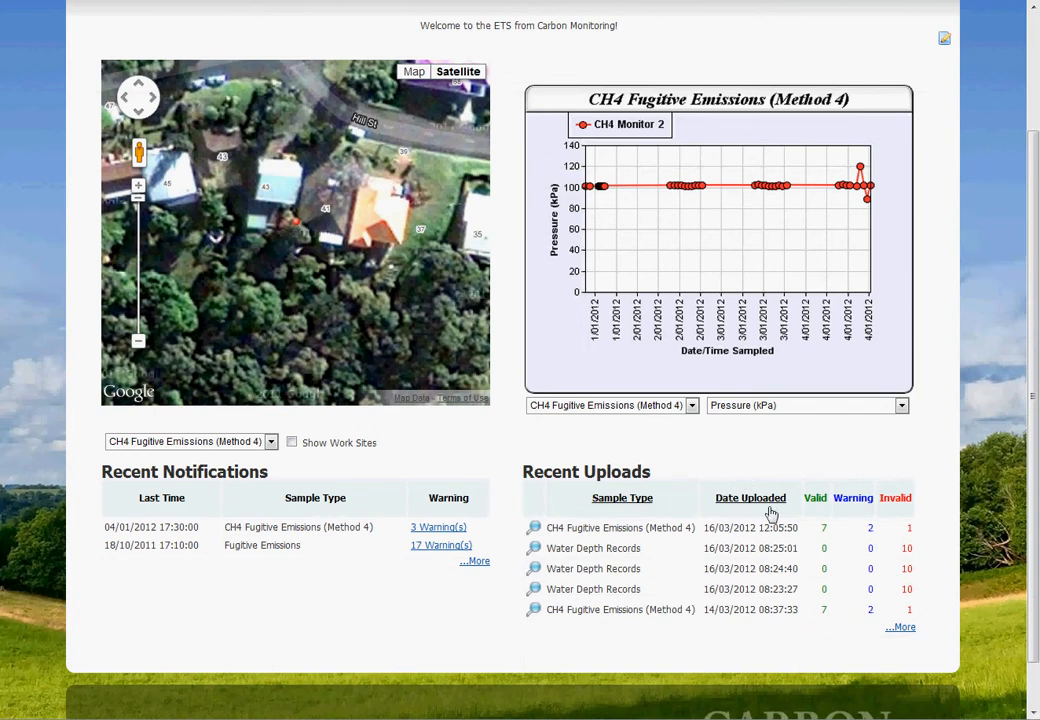
click(534, 610)
scroll(533, 272, down, 3)
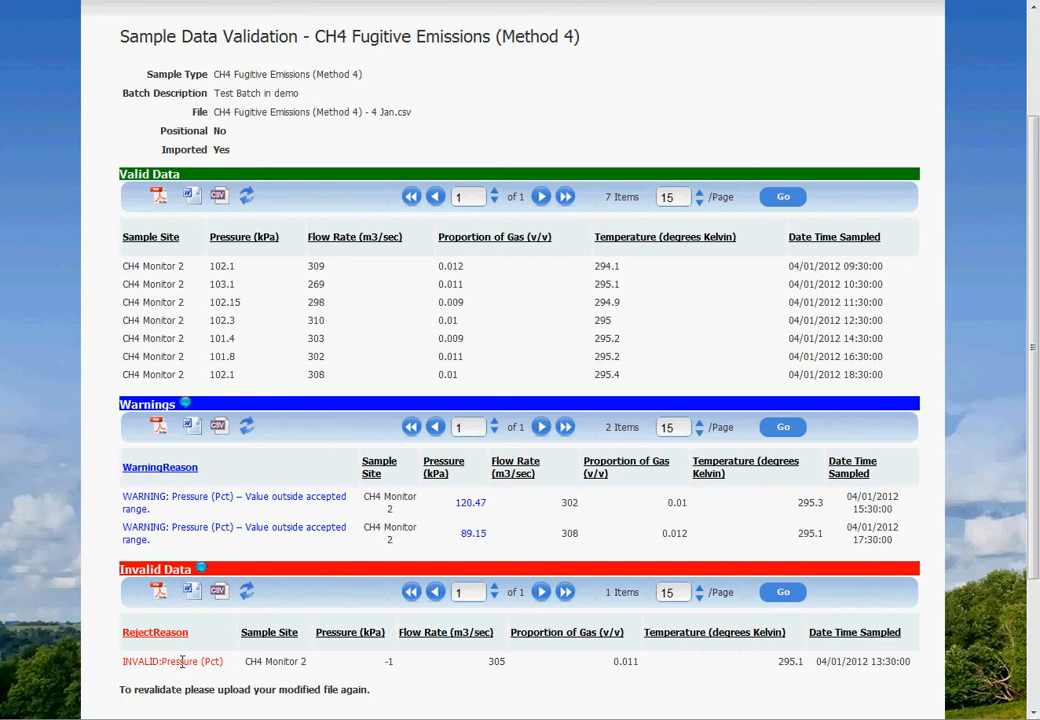
scroll(608, 209, up, 3)
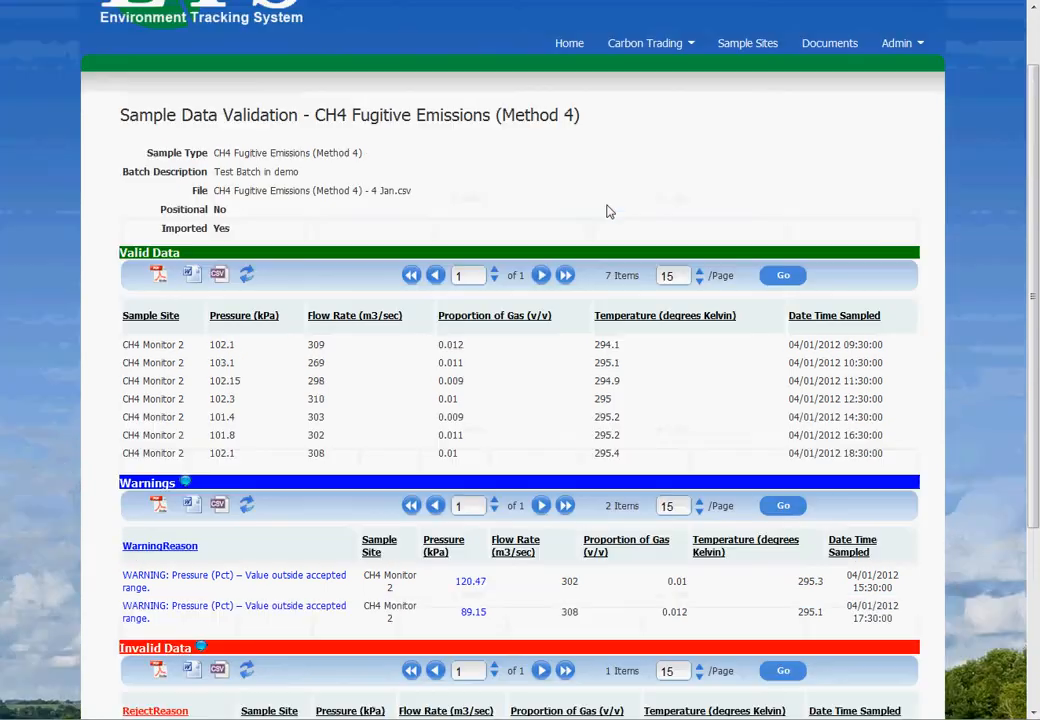
Step: Add a Water Depth Records sample with a recorded depth of 3.9 m and save it
click(660, 124)
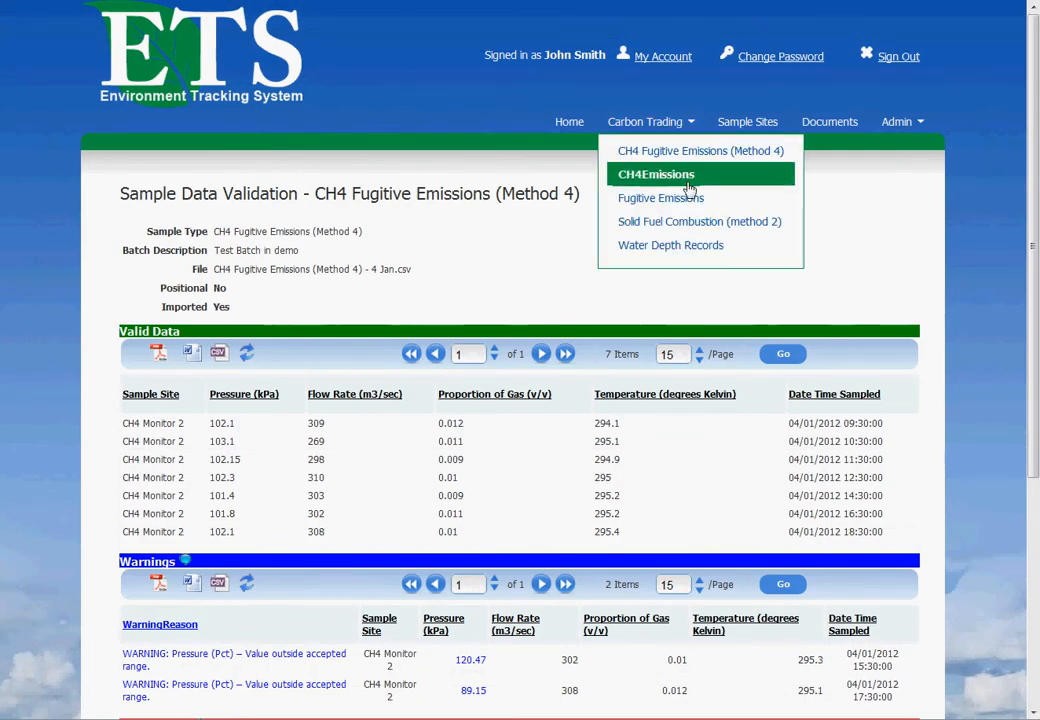
click(688, 256)
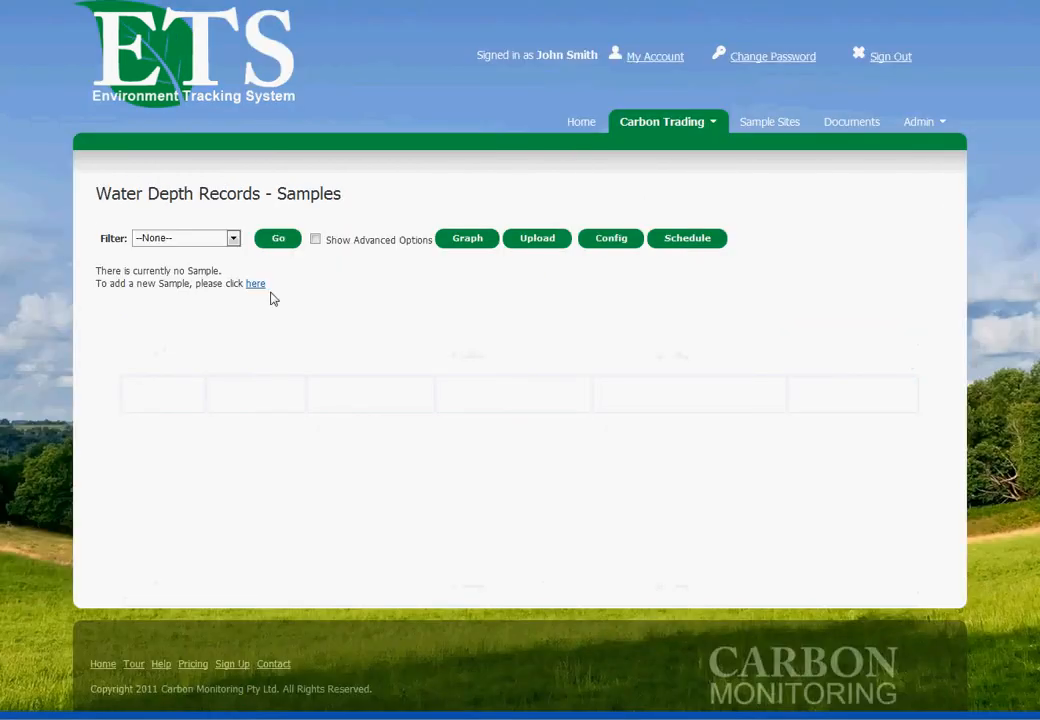
click(255, 286)
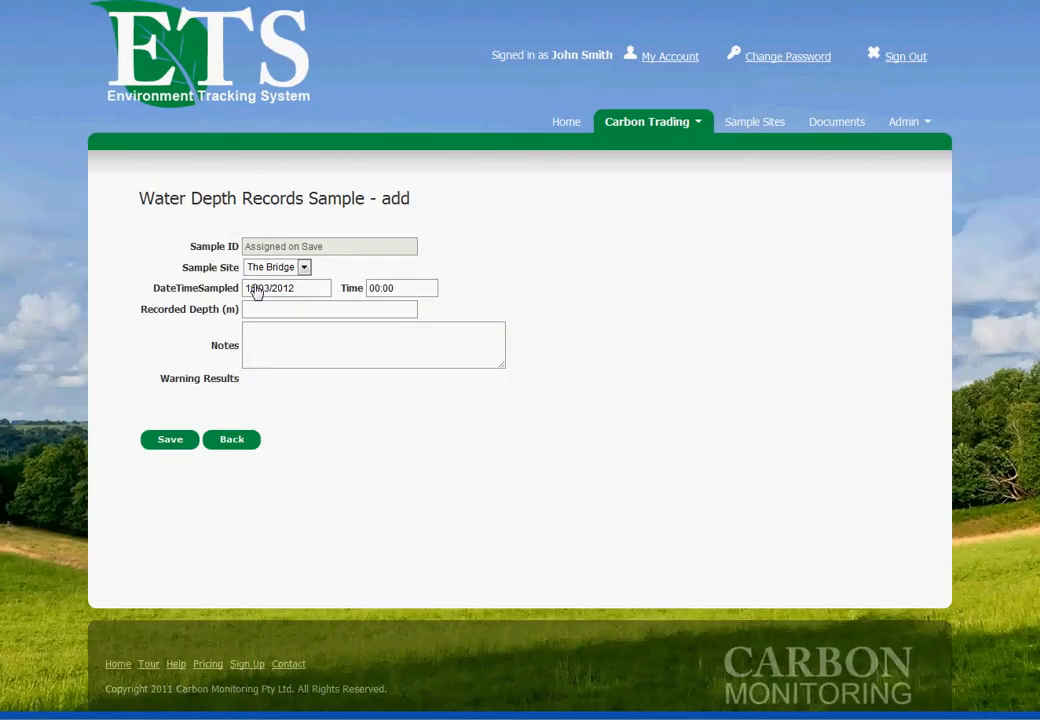
click(365, 311)
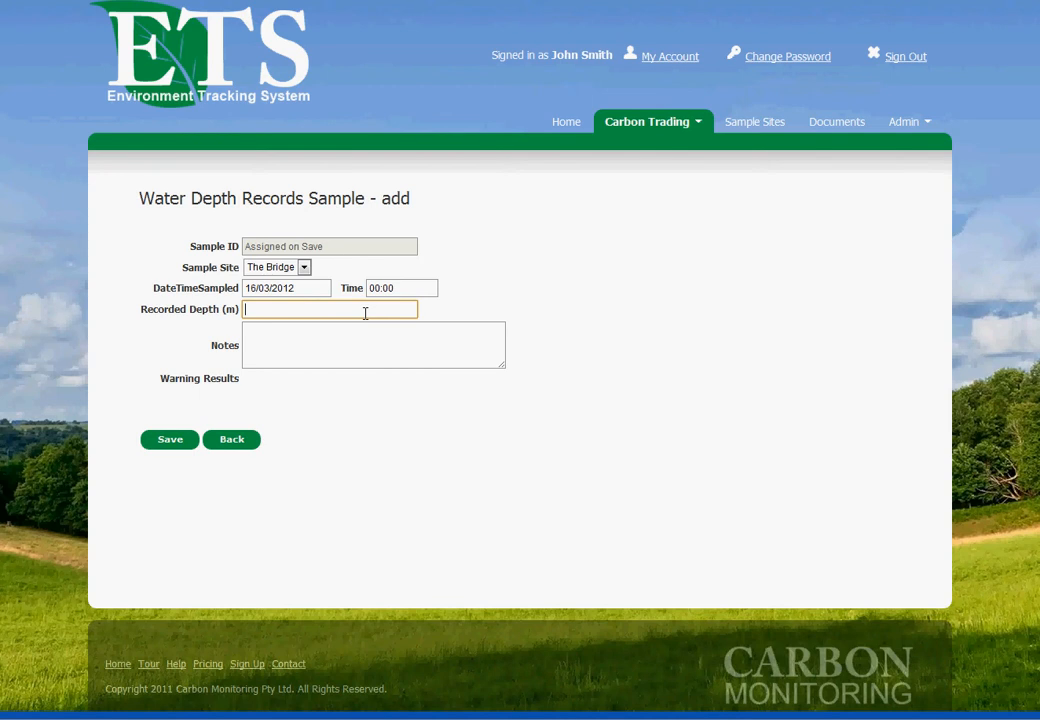
text(3.9)
click(172, 441)
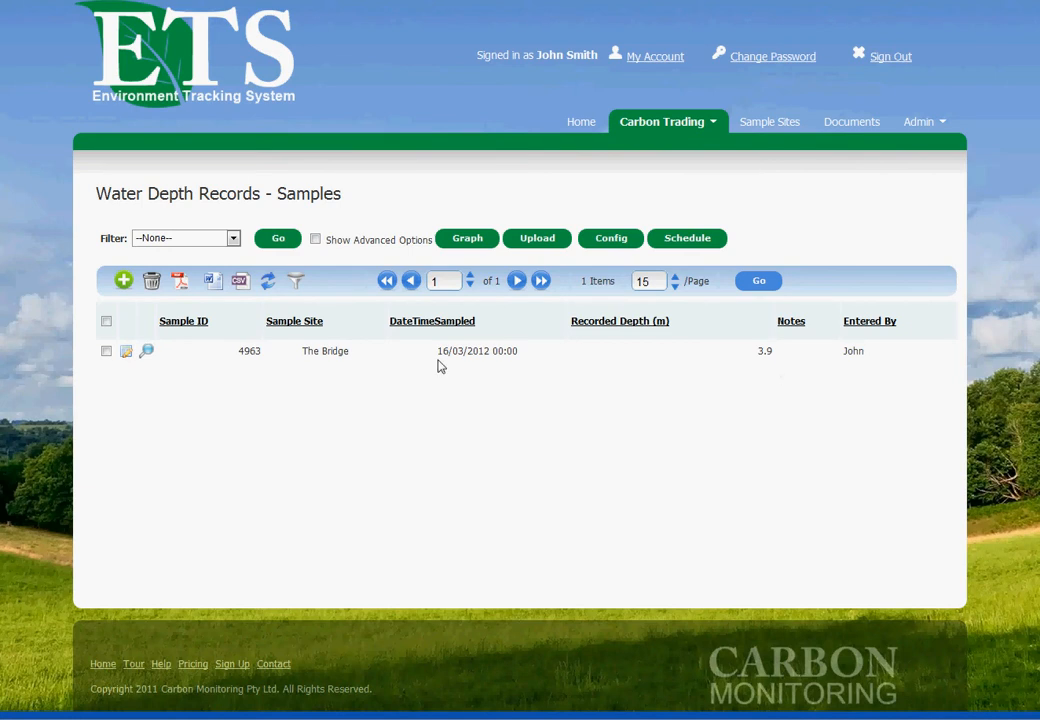
Step: Try to save another Water Depth Records sample with a recorded depth of 4.1 m at the default date and time
click(124, 282)
click(284, 306)
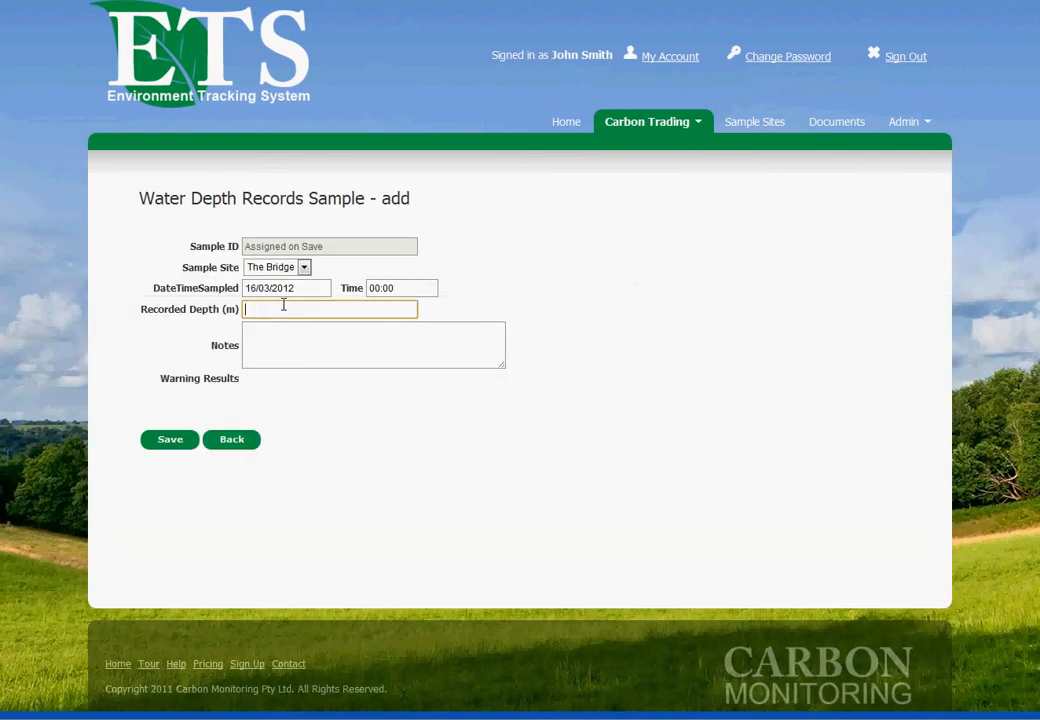
text(4.1)
click(168, 446)
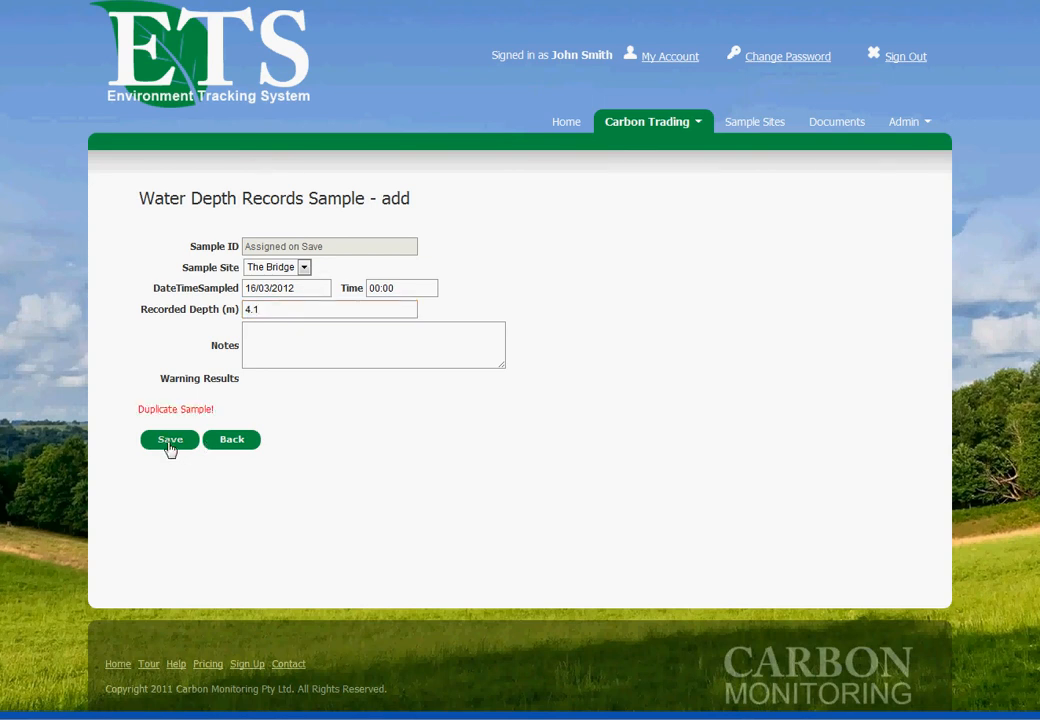
drag(214, 411, 150, 410)
click(288, 357)
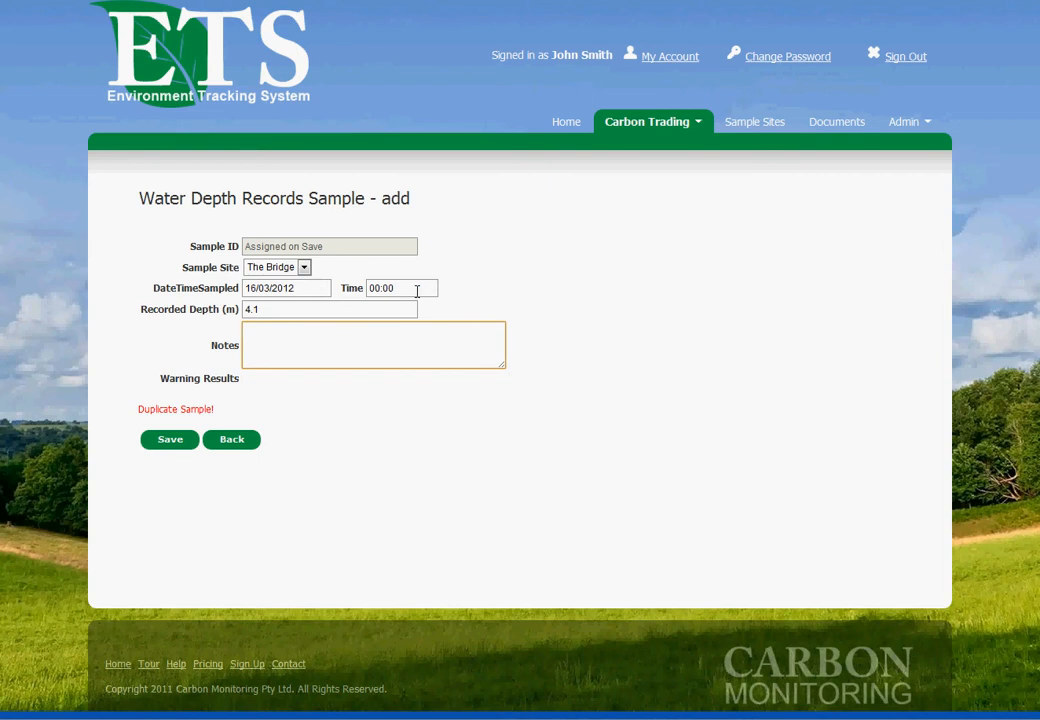
Step: Set the sample time of the 4.1 m record to 13:00 and save the sample
click(405, 288)
drag(405, 288, 329, 283)
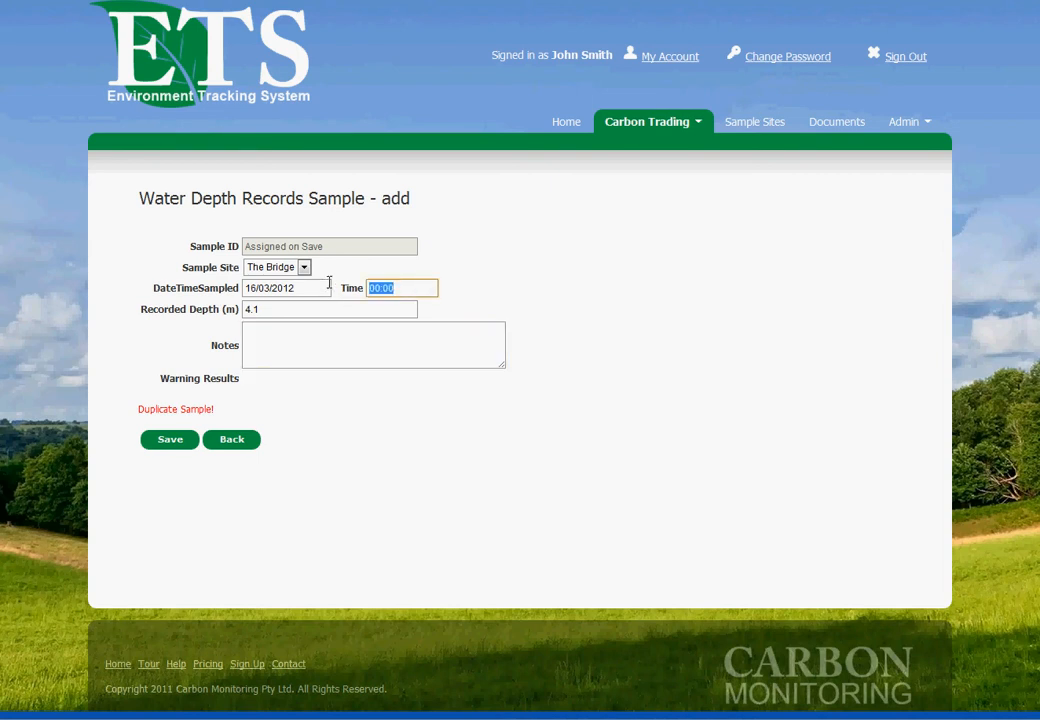
text(1300)
key(Left)
key(Left)
key(Left)
text(13:00)
click(173, 443)
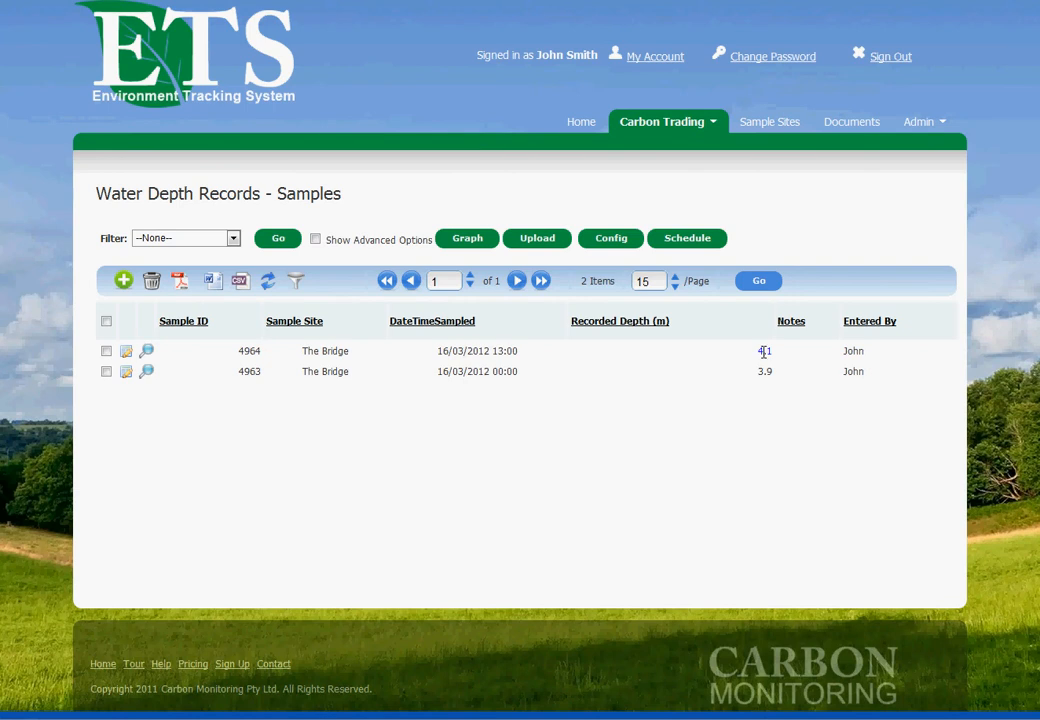
Step: Start a new sample at 14:00 and try to save it with a recorded depth of 11.2 m
click(125, 283)
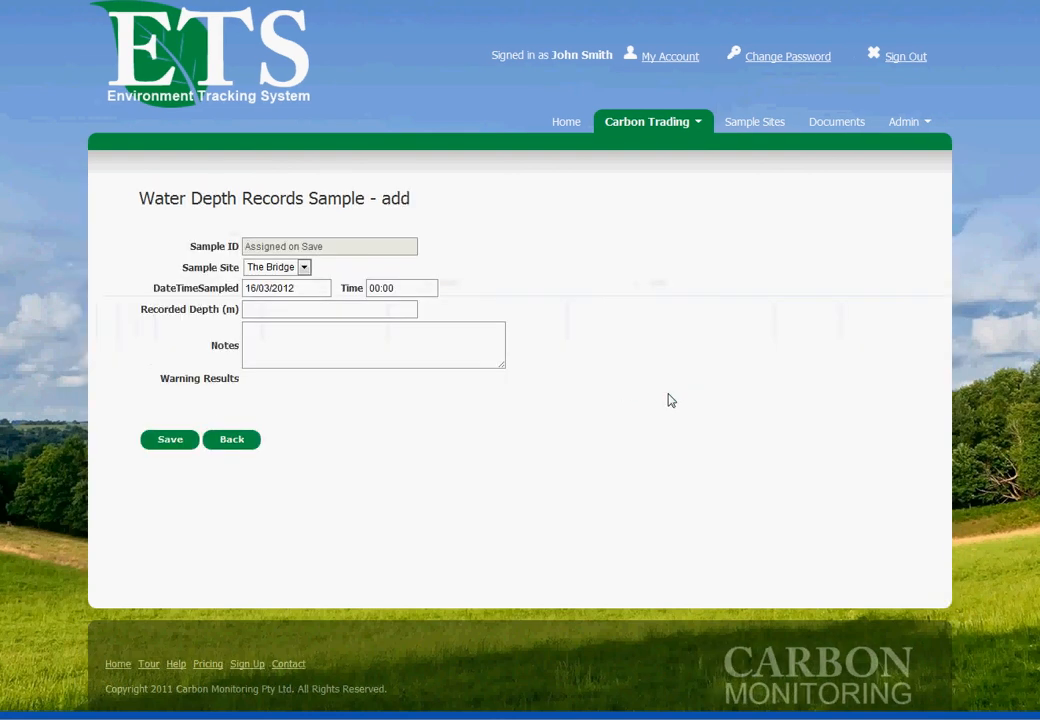
click(386, 288)
text(14)
key(Tab)
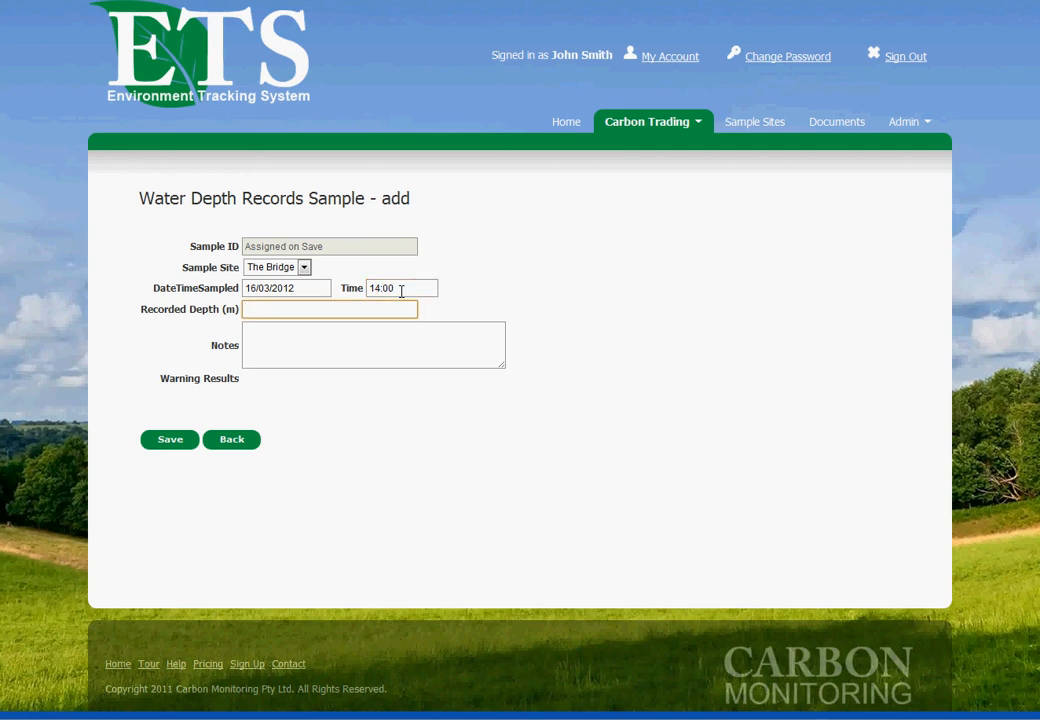
text(11.2)
click(168, 443)
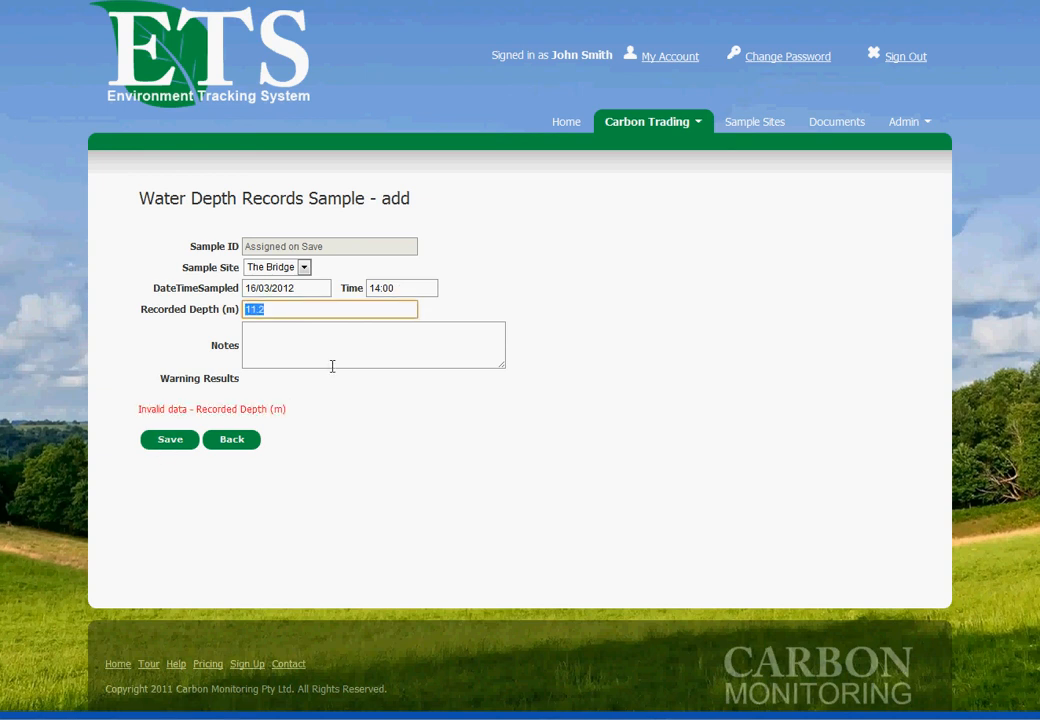
Step: Correct the 14:00 sample's recorded depth to 1.2 m and save it
click(257, 311)
key(BackSpace)
key(BackSpace)
click(176, 445)
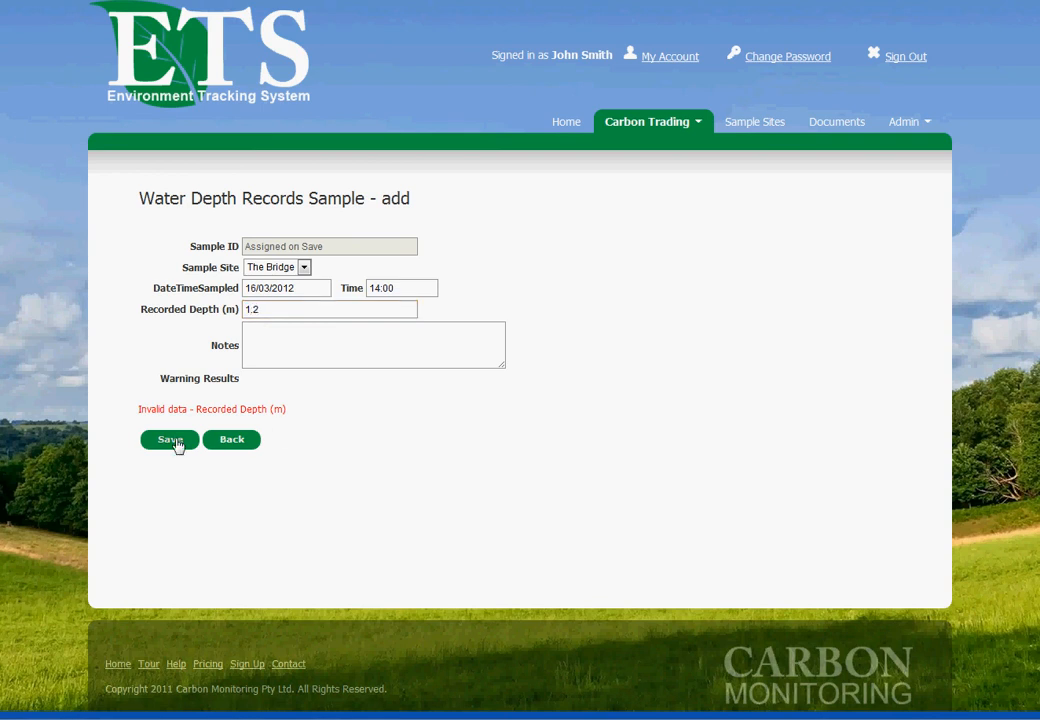